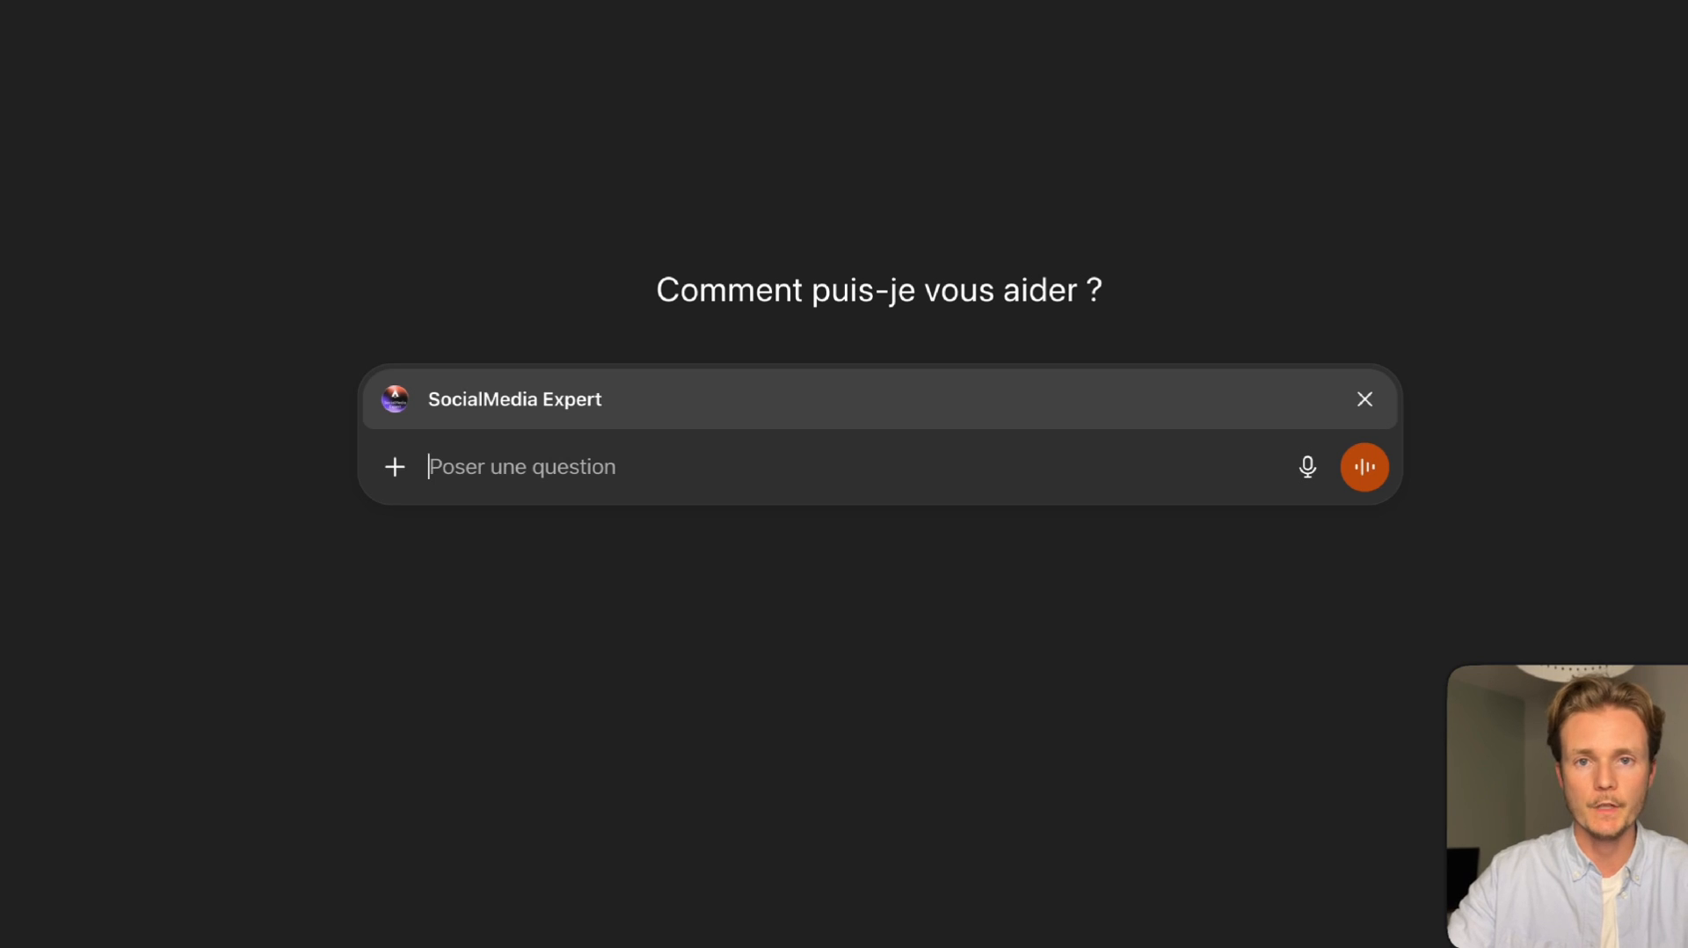
Ask SocialMedia Expert in French to generate two publications for next week, one for the colleague and one for yourself, not published the same day.
text(Génère deux publications pour Enzo et moi pour la semaine proc)
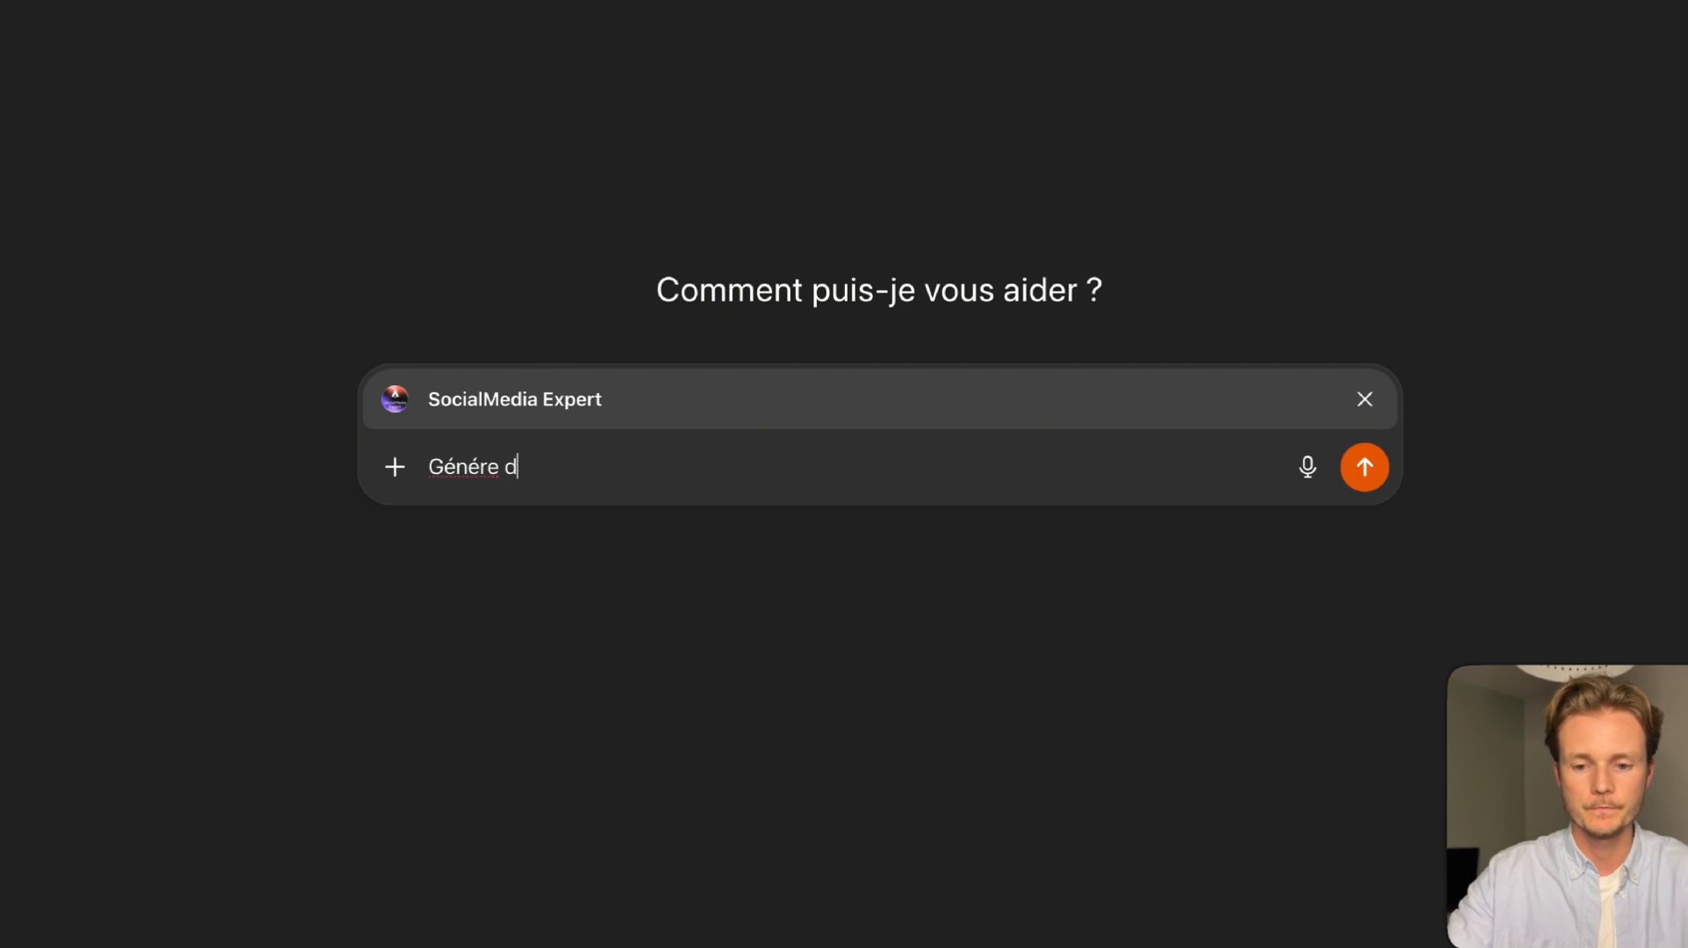
text(haine, elles ne )
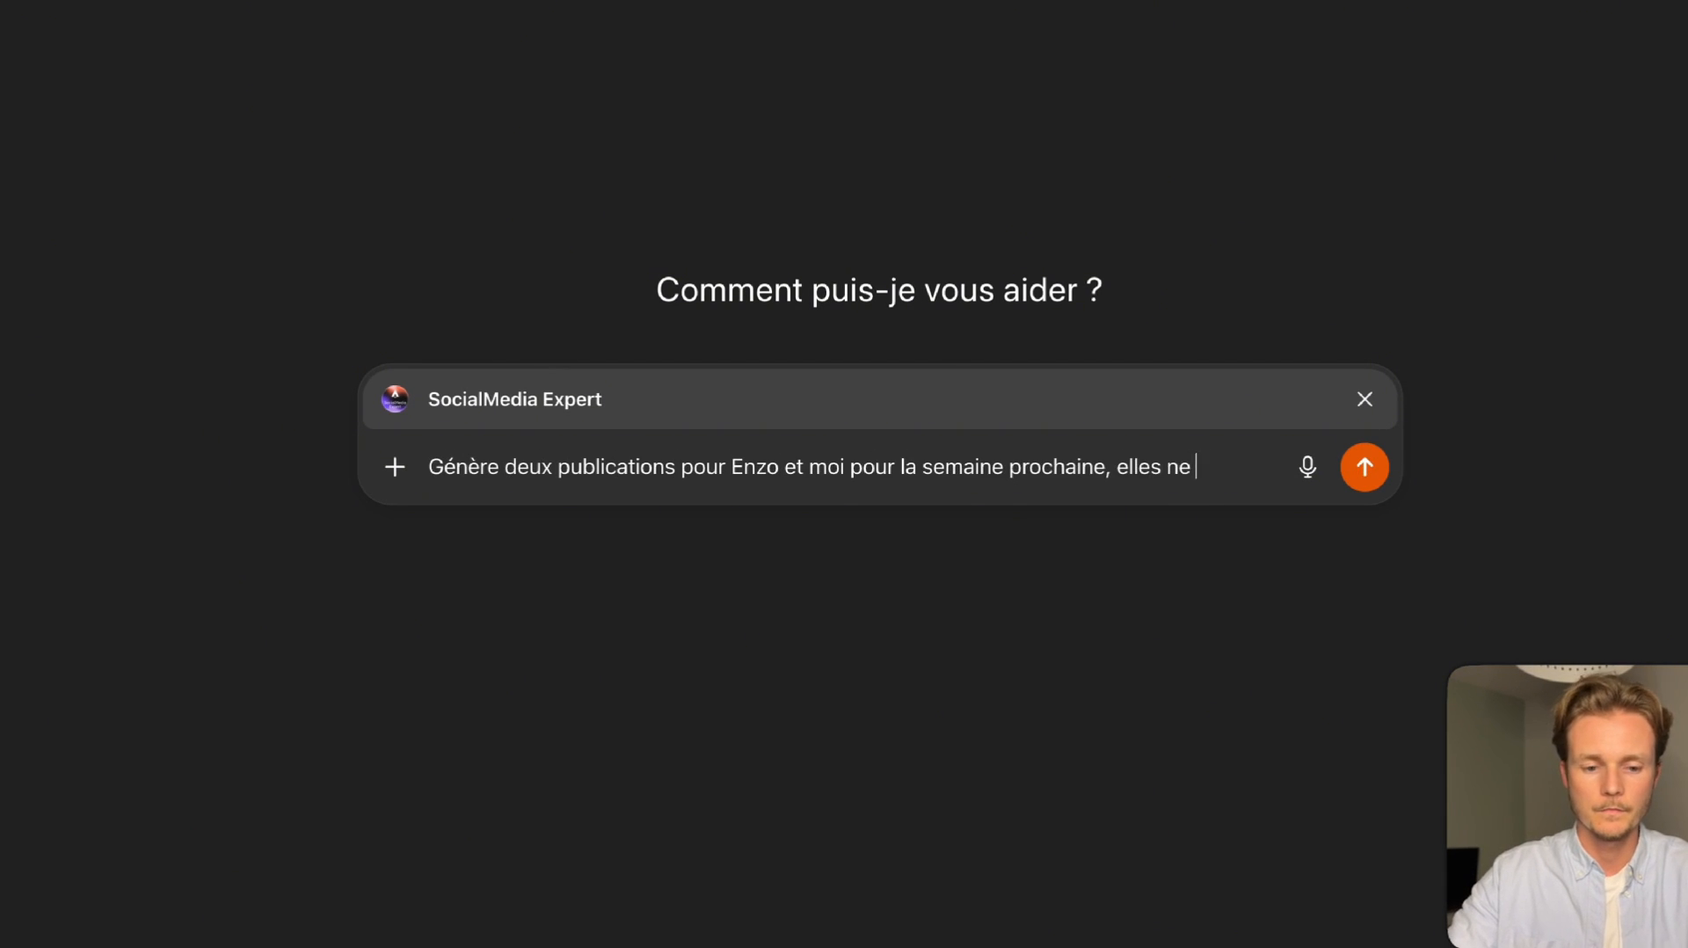
text(doivent pas être pbuliées le même jour)
key(Return)
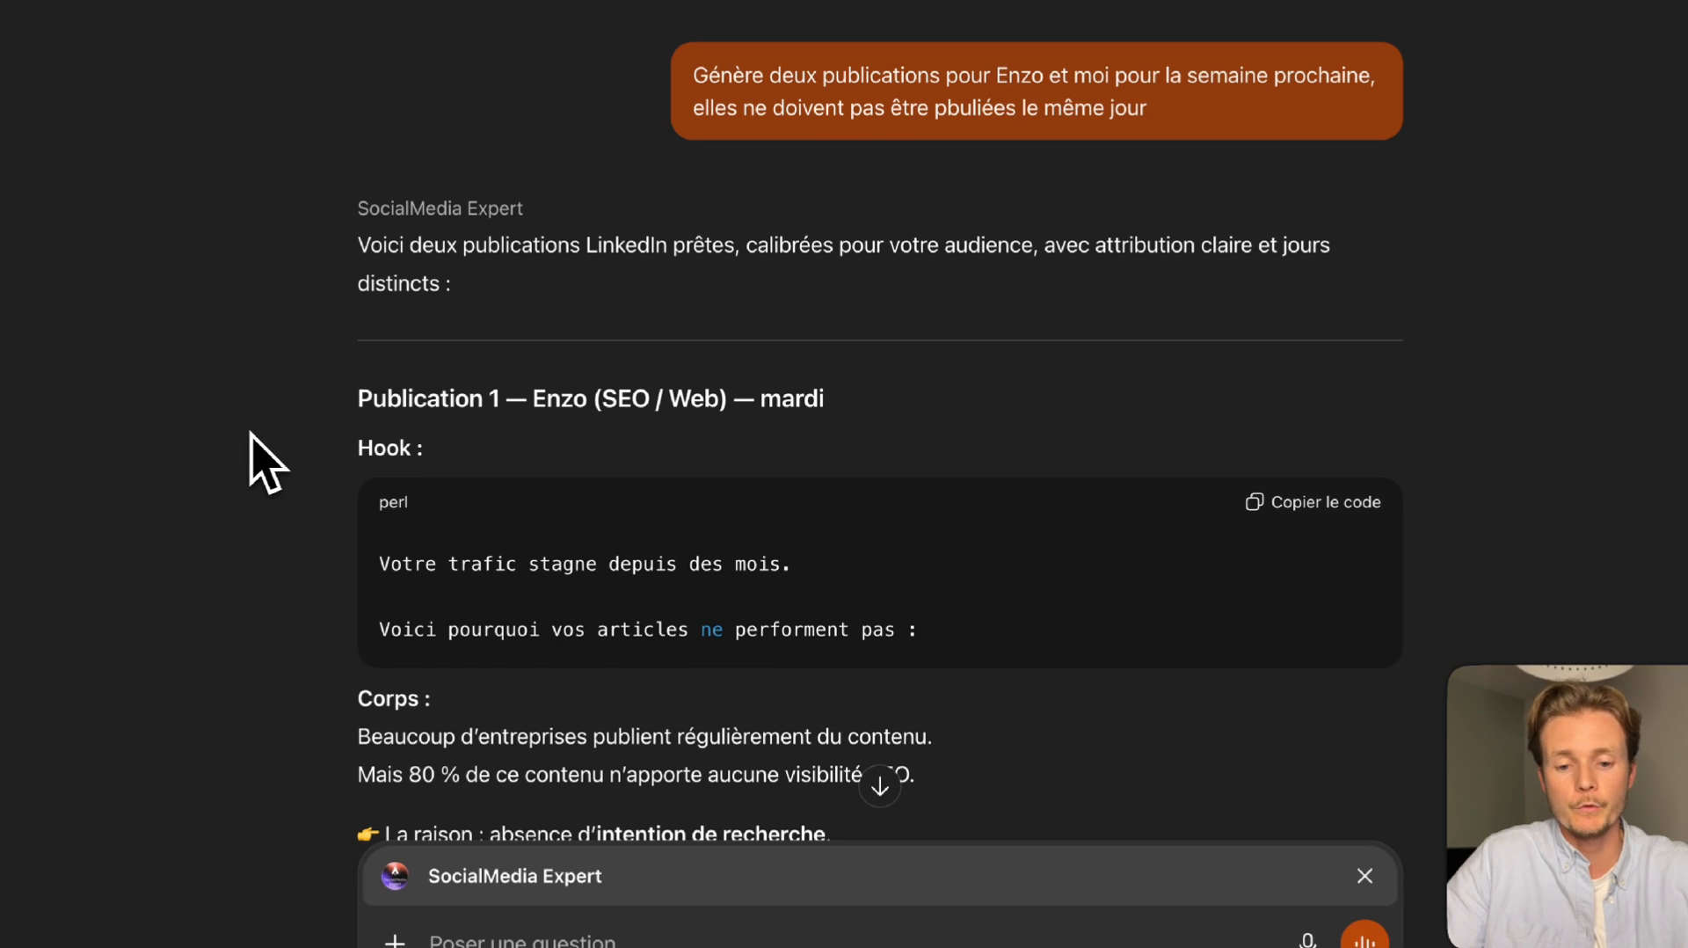
Read through both drafted publications and have the assistant send them to the Make webhook, replying "Webhook" and confirming with "Oui".
scroll(251, 461, down, 4)
scroll(264, 519, down, 1)
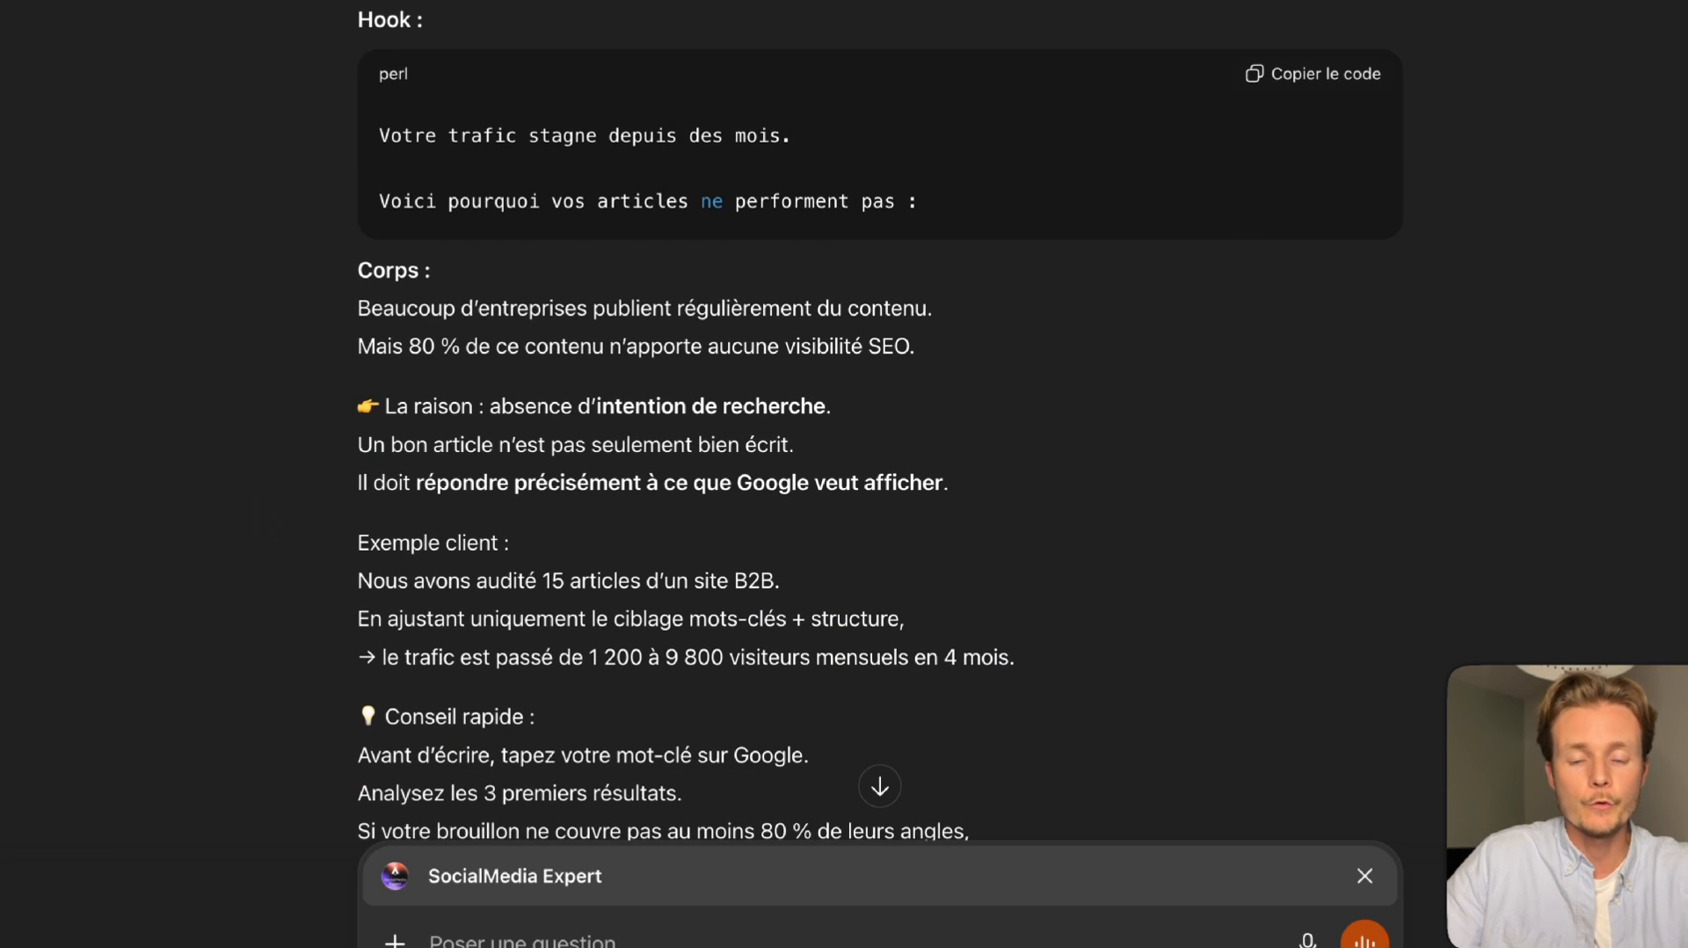
scroll(256, 500, down, 10)
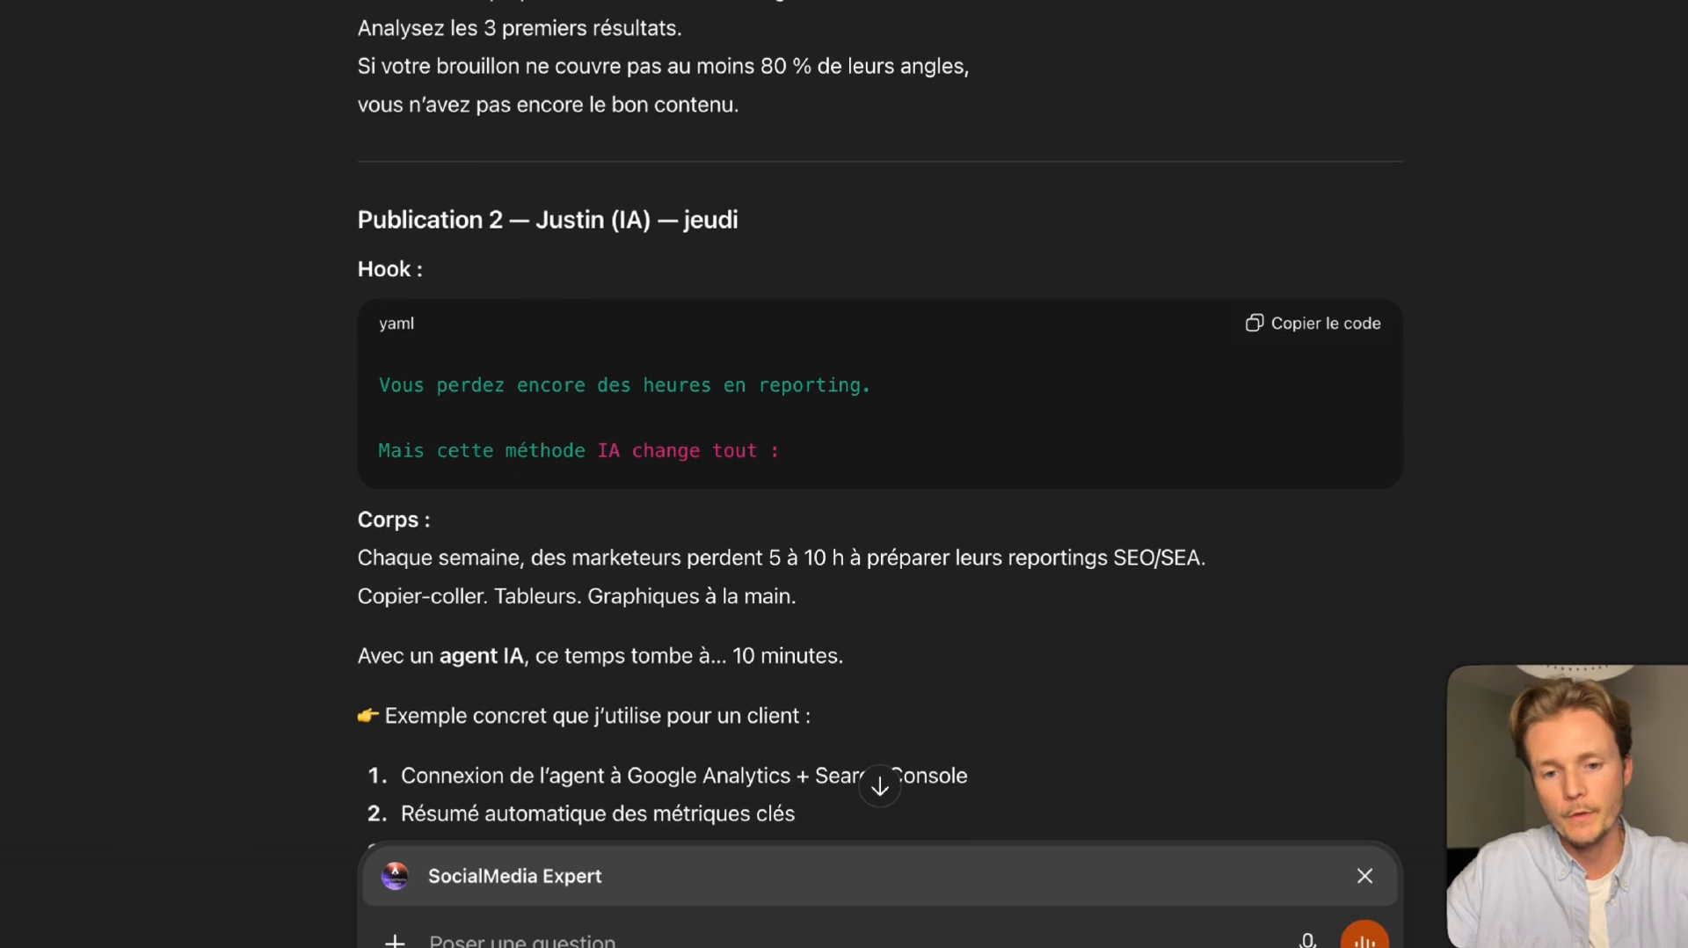
scroll(255, 500, down, 6)
text(Webhok)
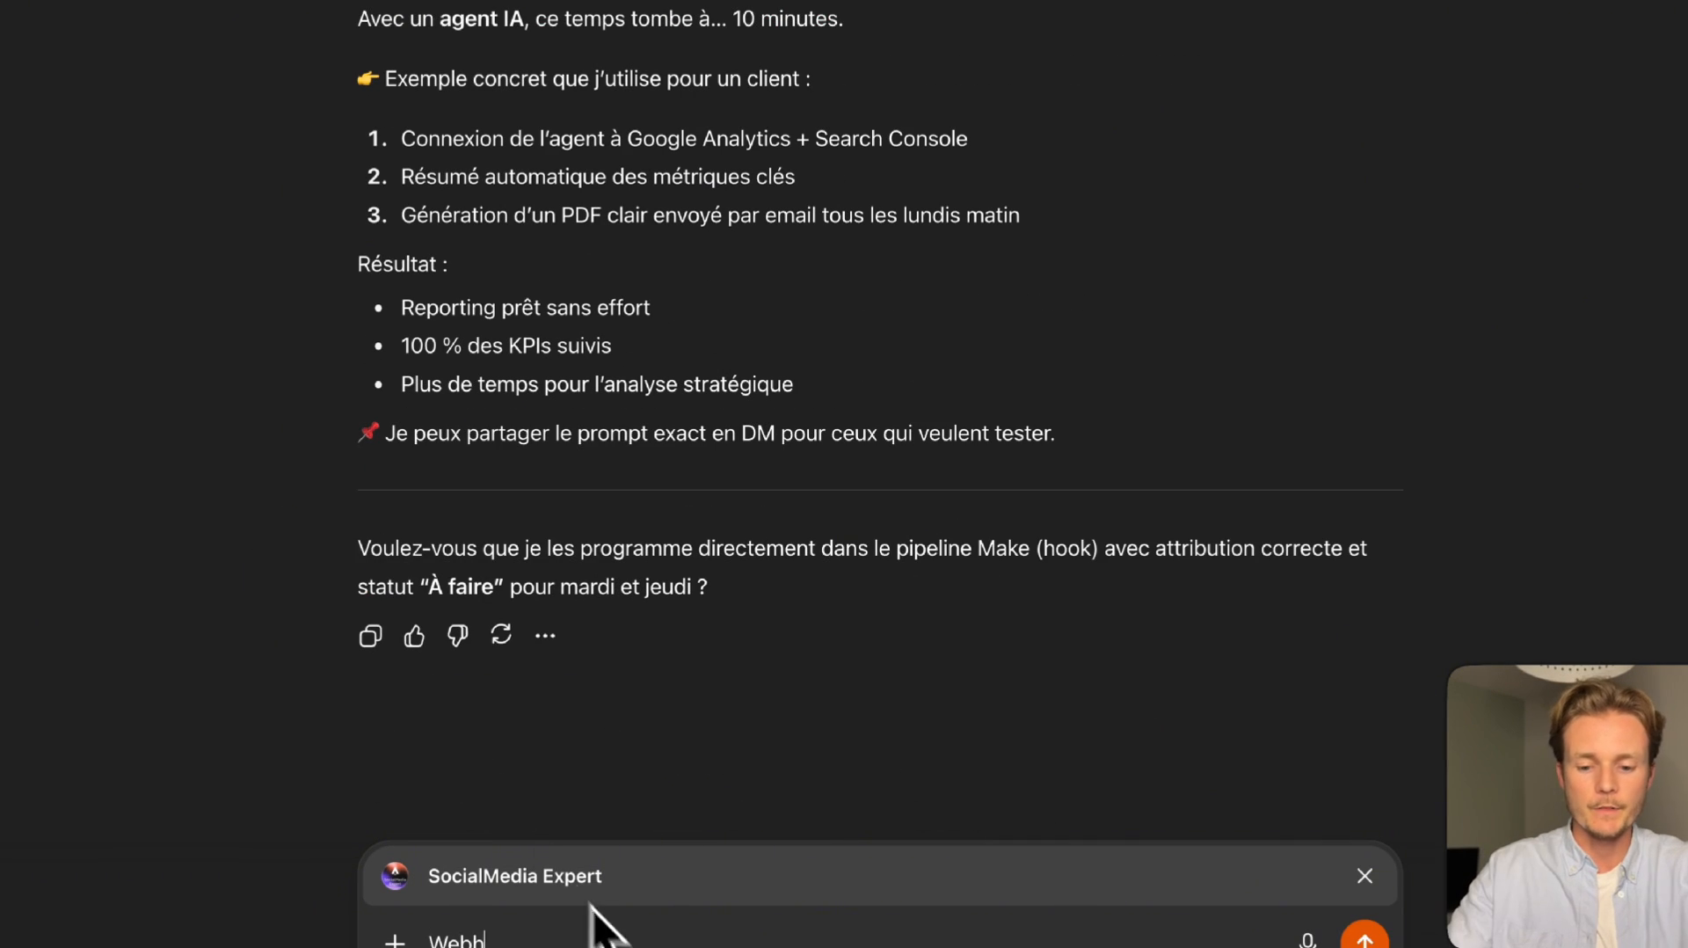
key(Return)
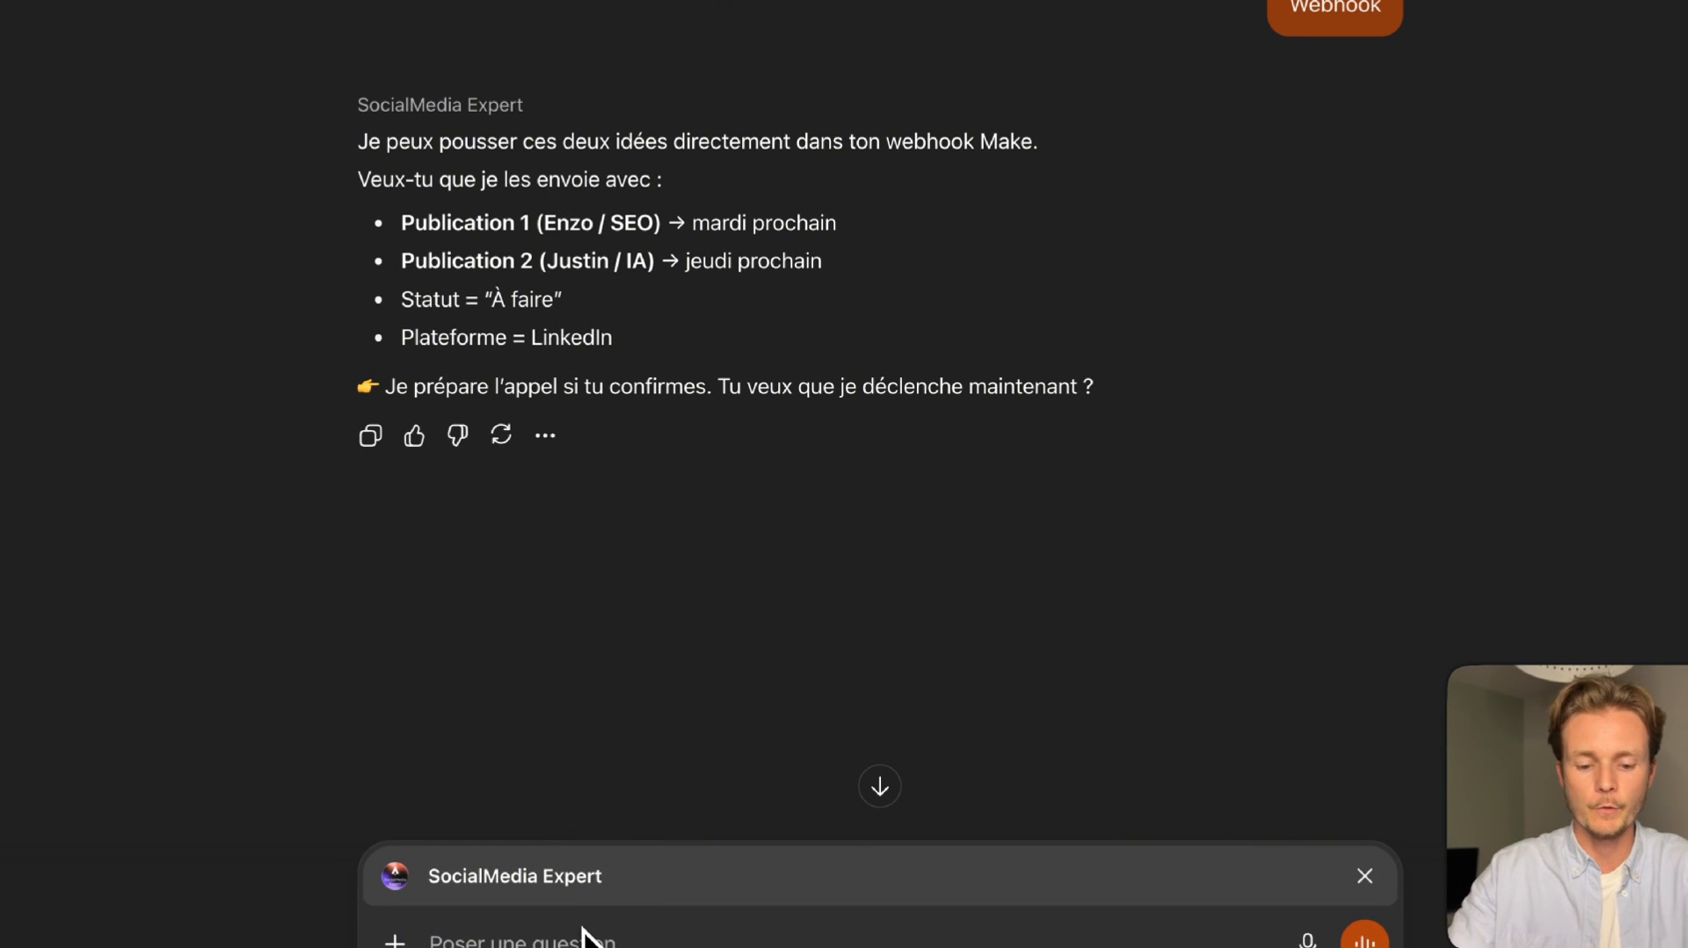
text(Oui)
key(Return)
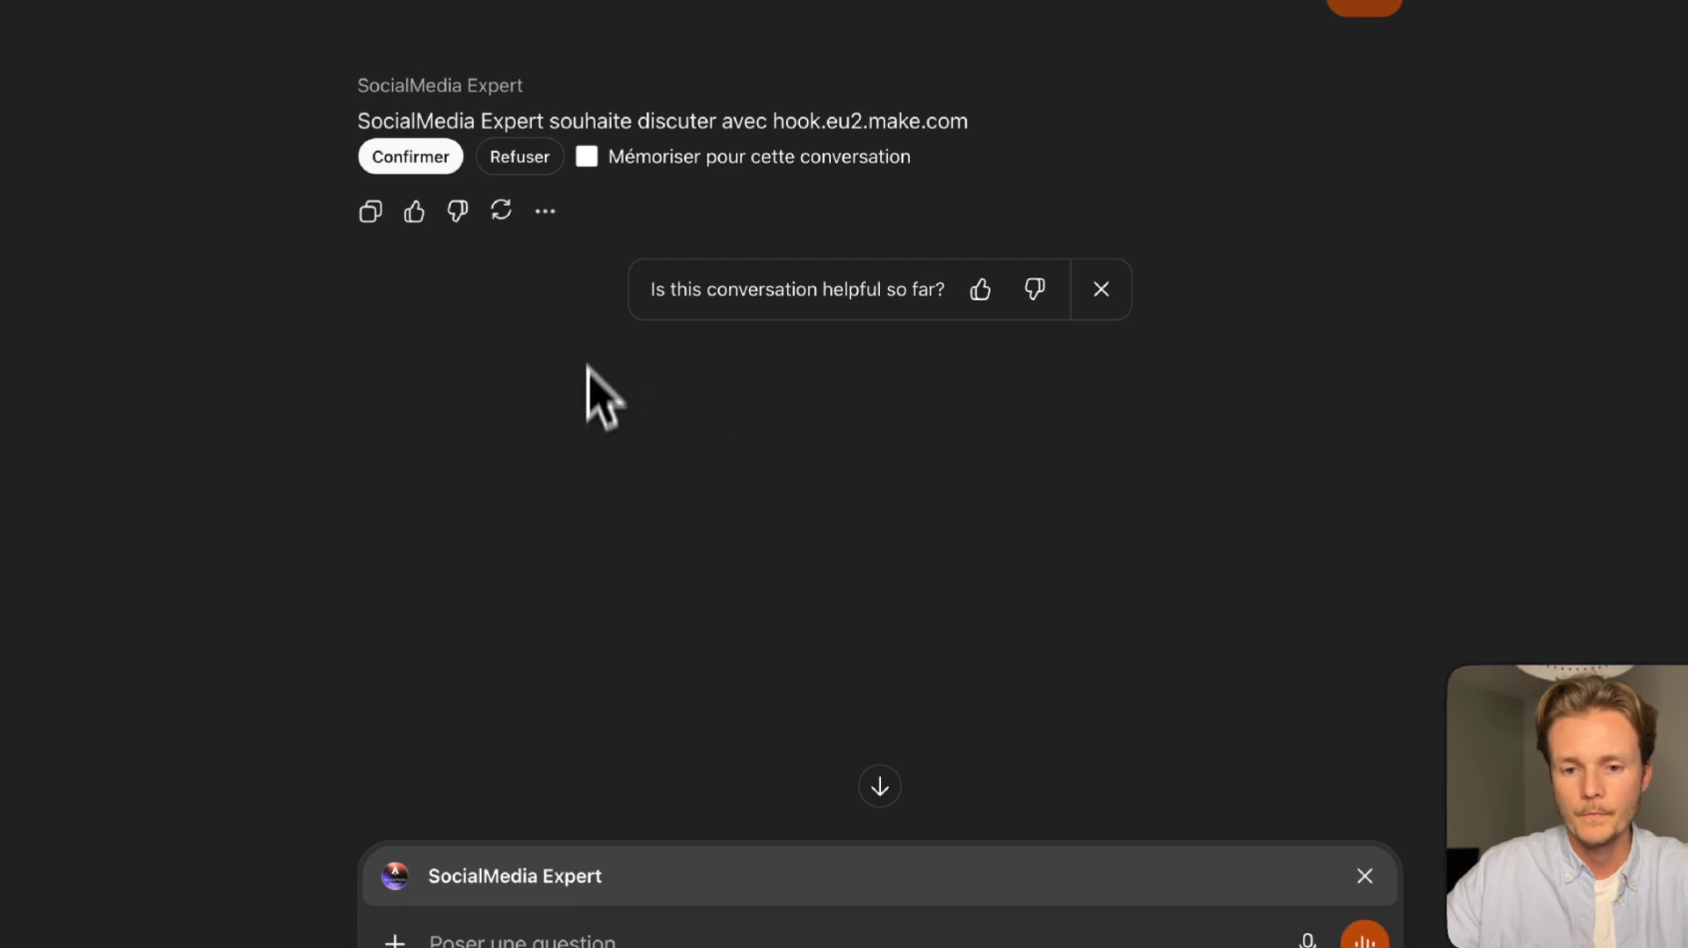
Allow the assistant to contact hook.eu2.make.com, remembered for this conversation, and run the Make scenario on the queued webhook data.
click(588, 155)
click(450, 157)
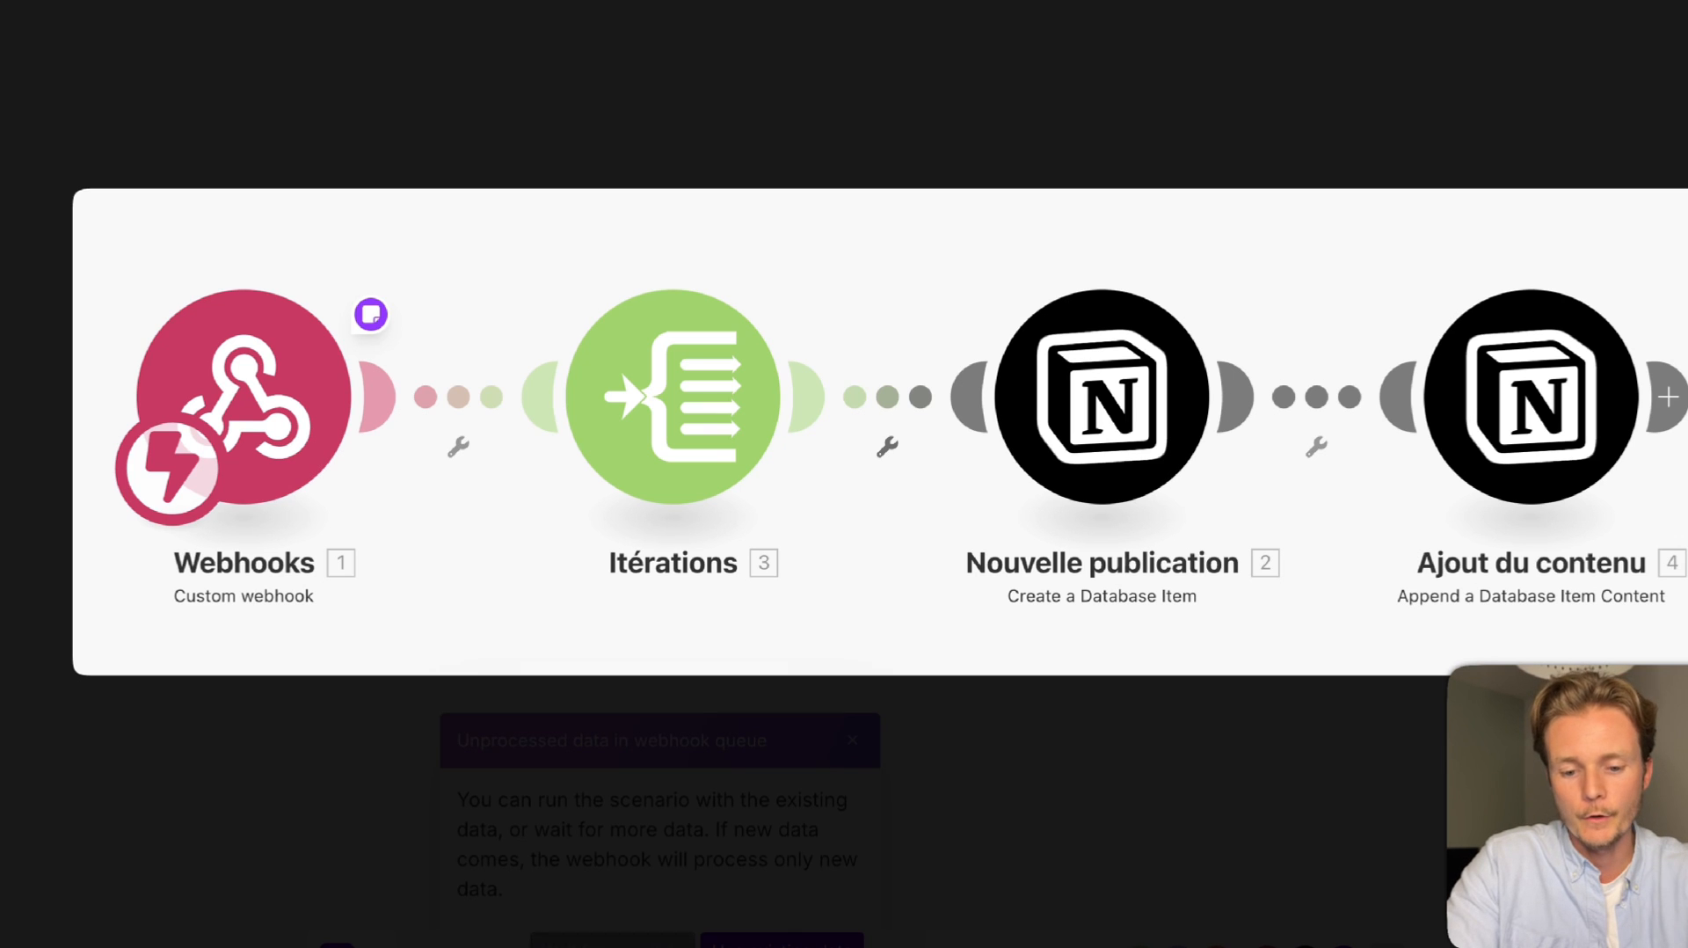
click(767, 944)
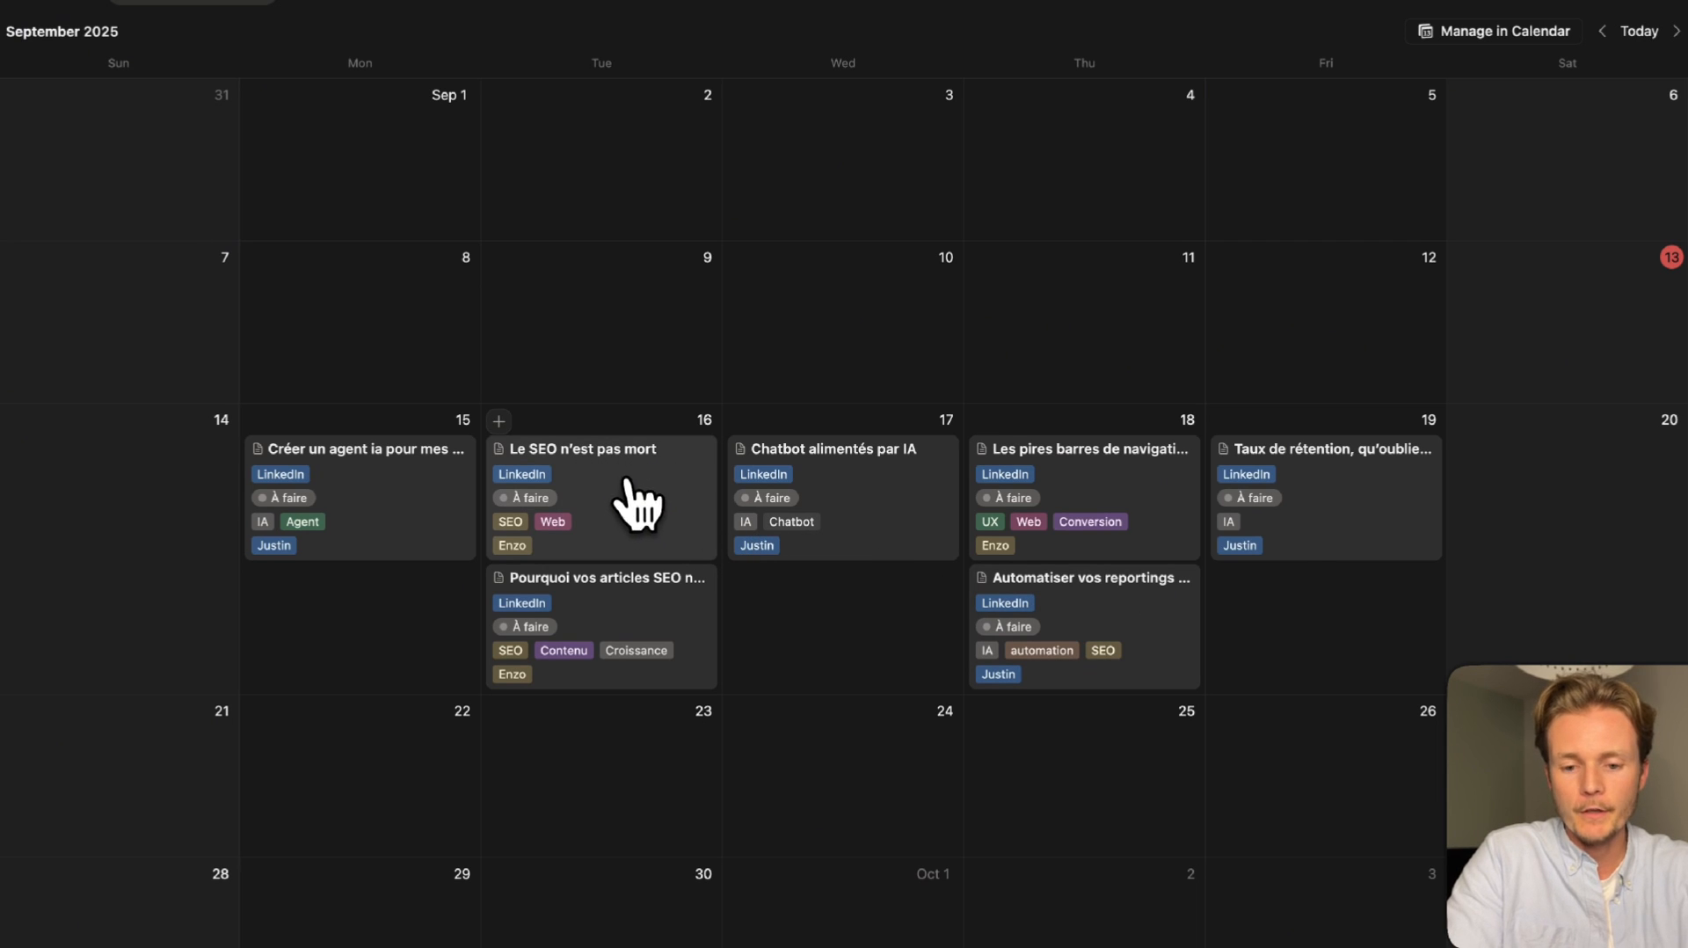
Check the properties and text of the September 16 publication "Pourquoi vos articles SEO ne performent pas" in the Notion calendar.
click(651, 580)
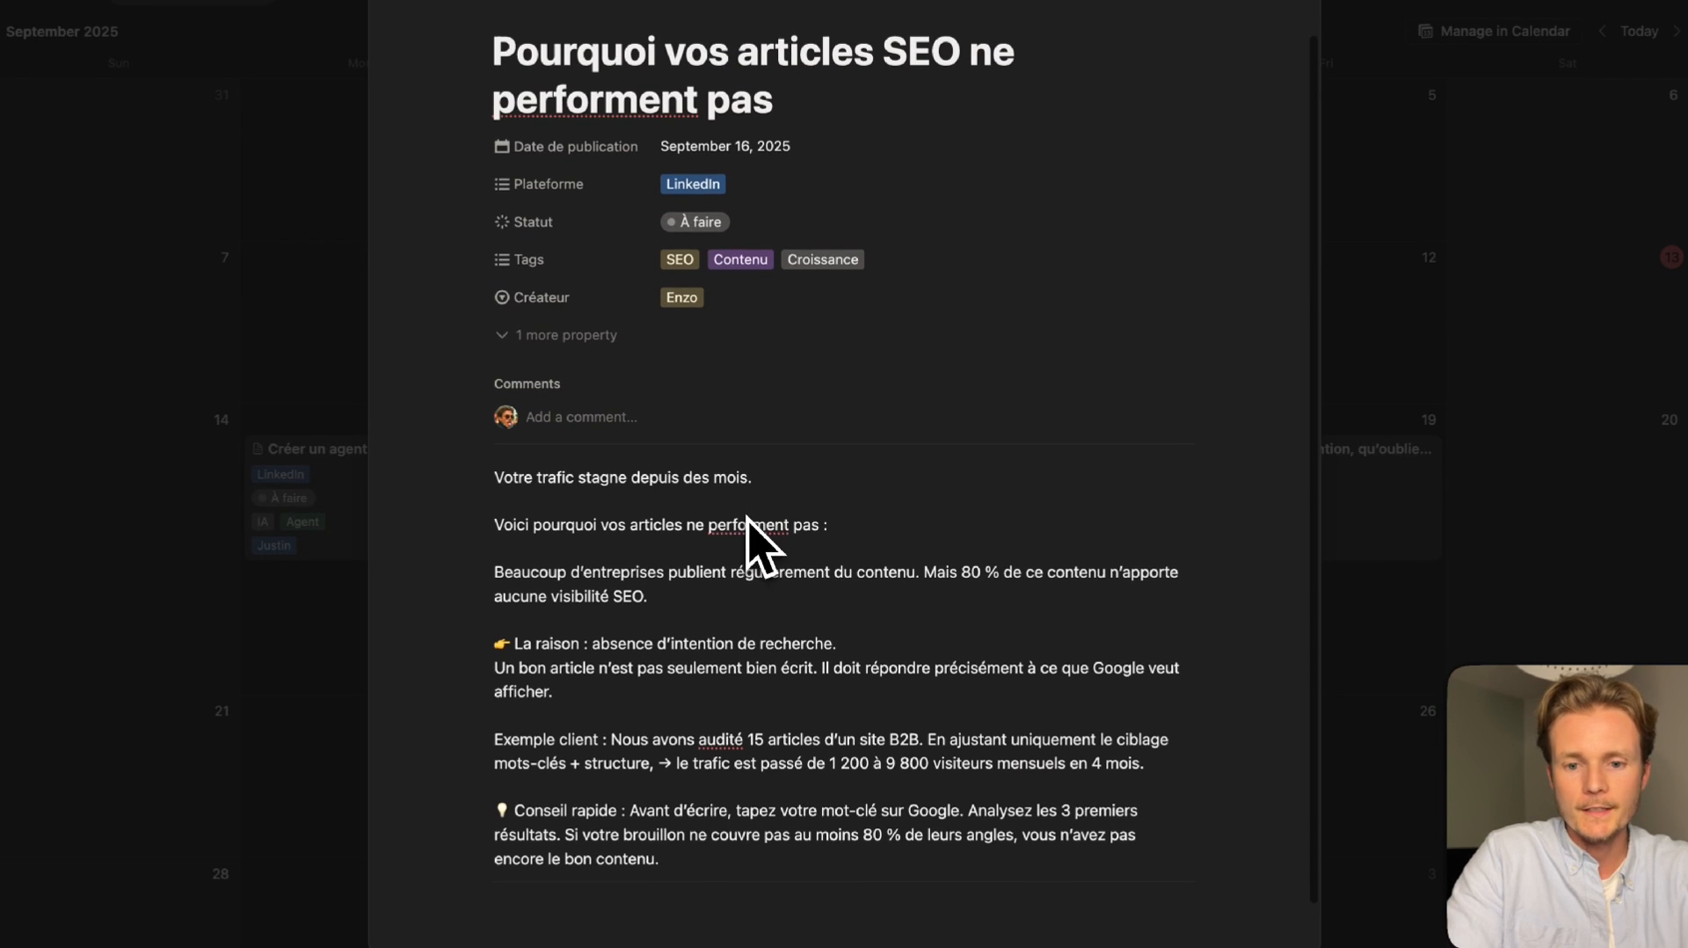
scroll(804, 528, down, 2)
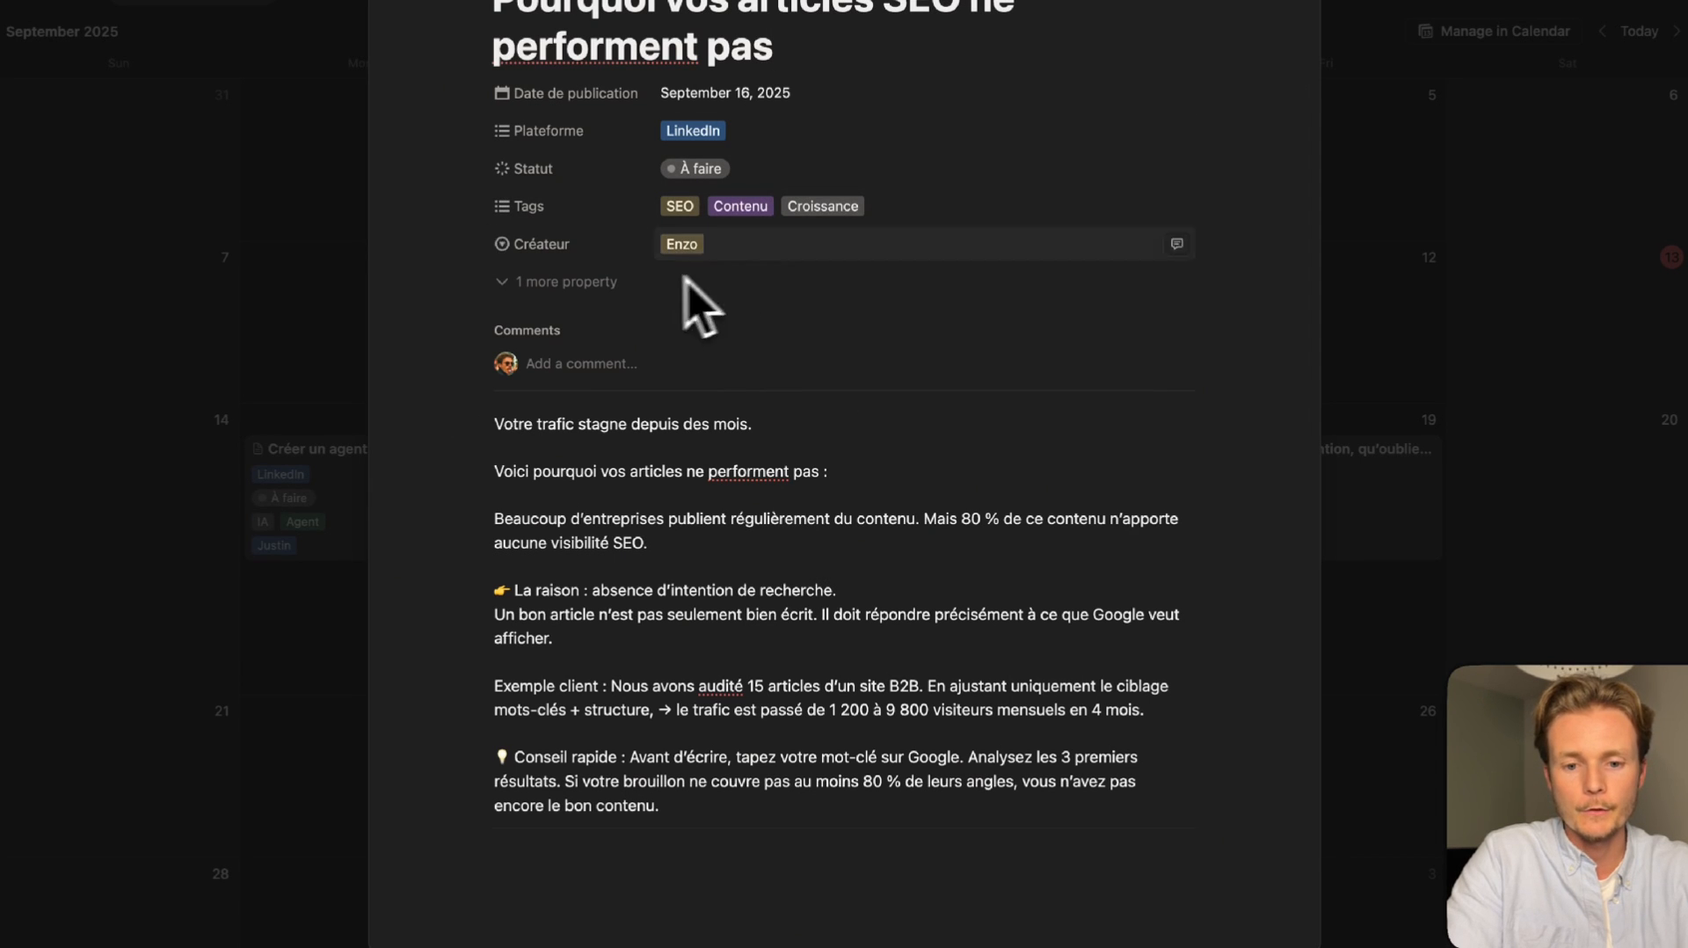
scroll(735, 263, up, 2)
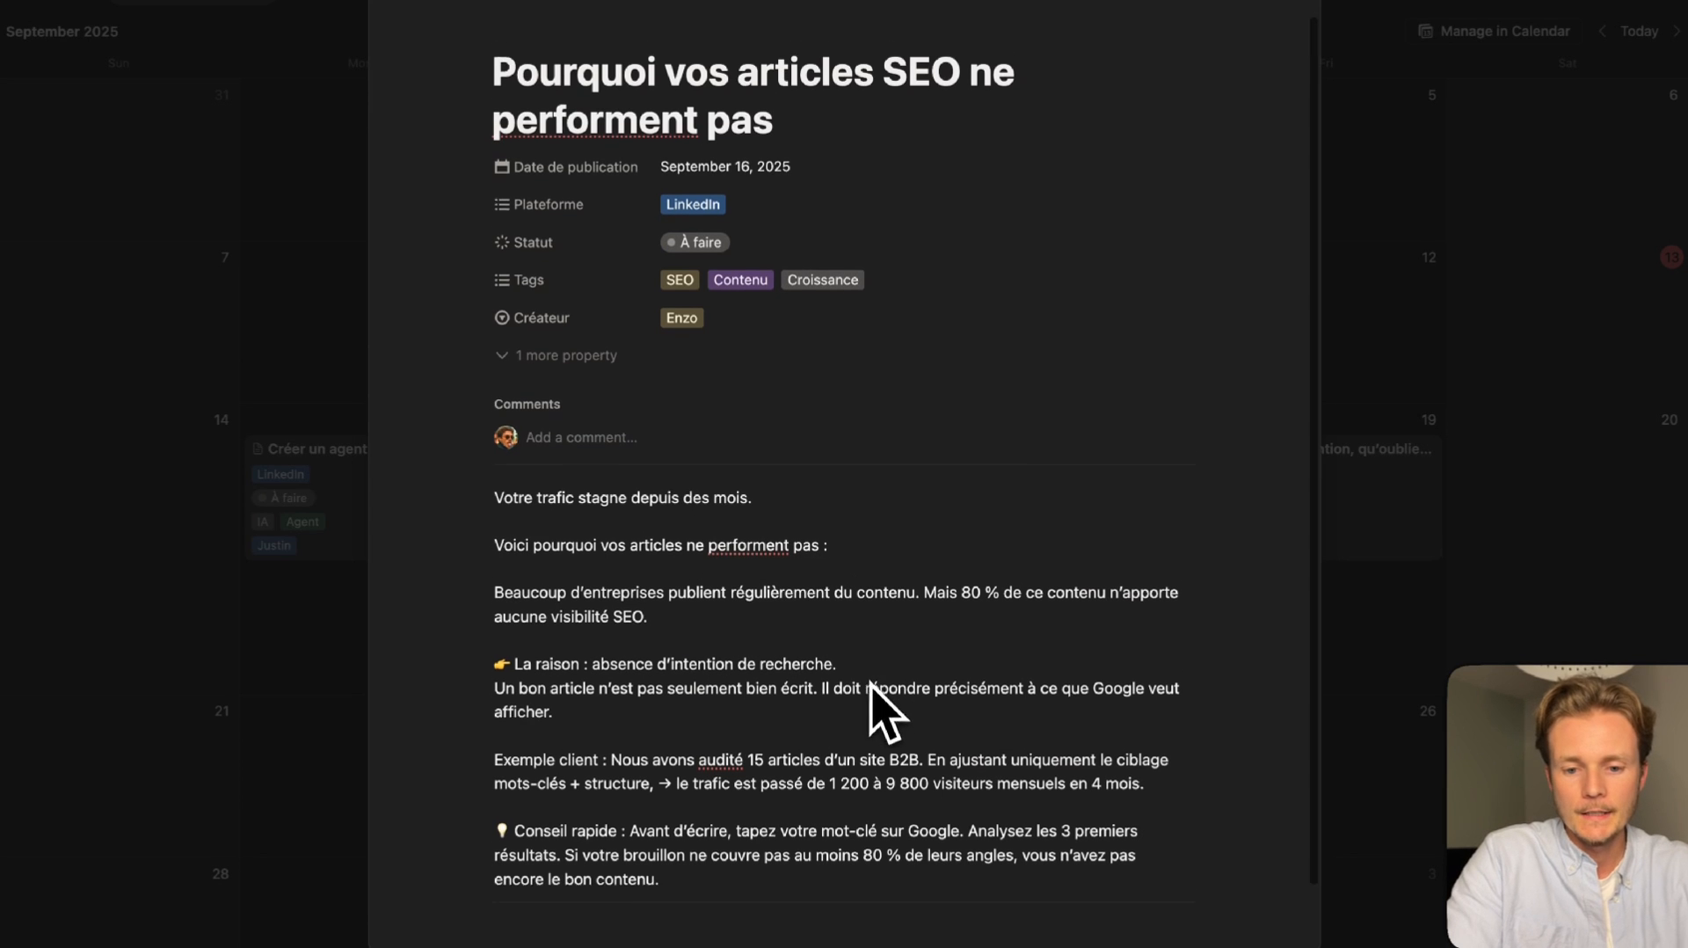
scroll(827, 642, down, 2)
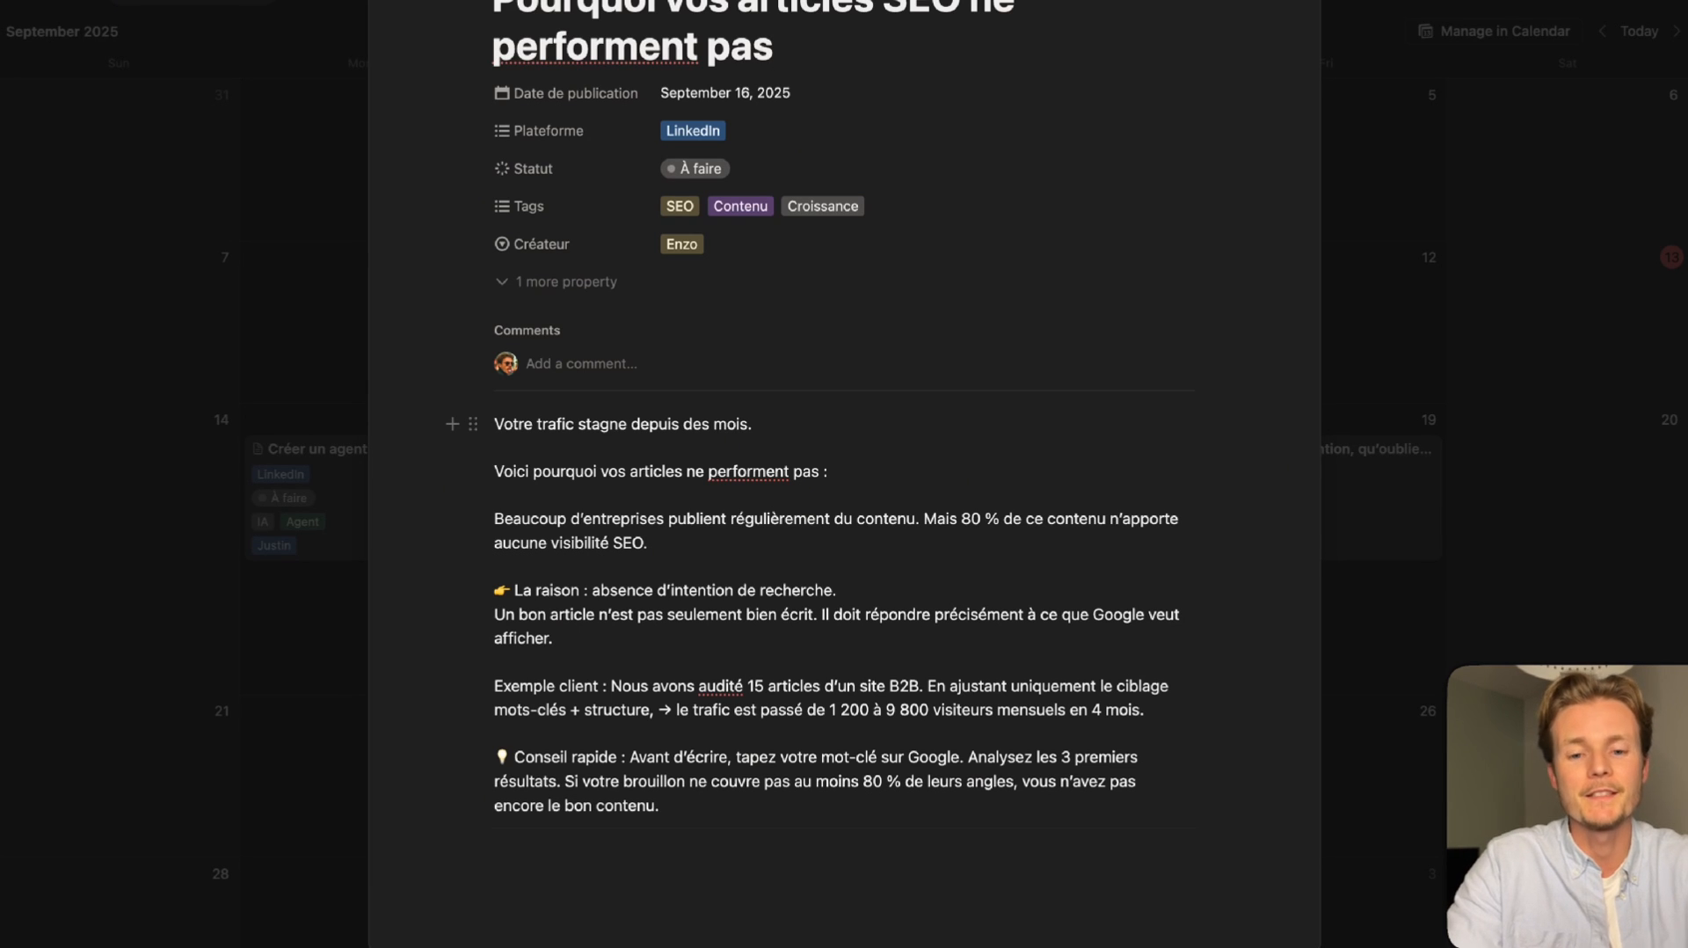
key(Escape)
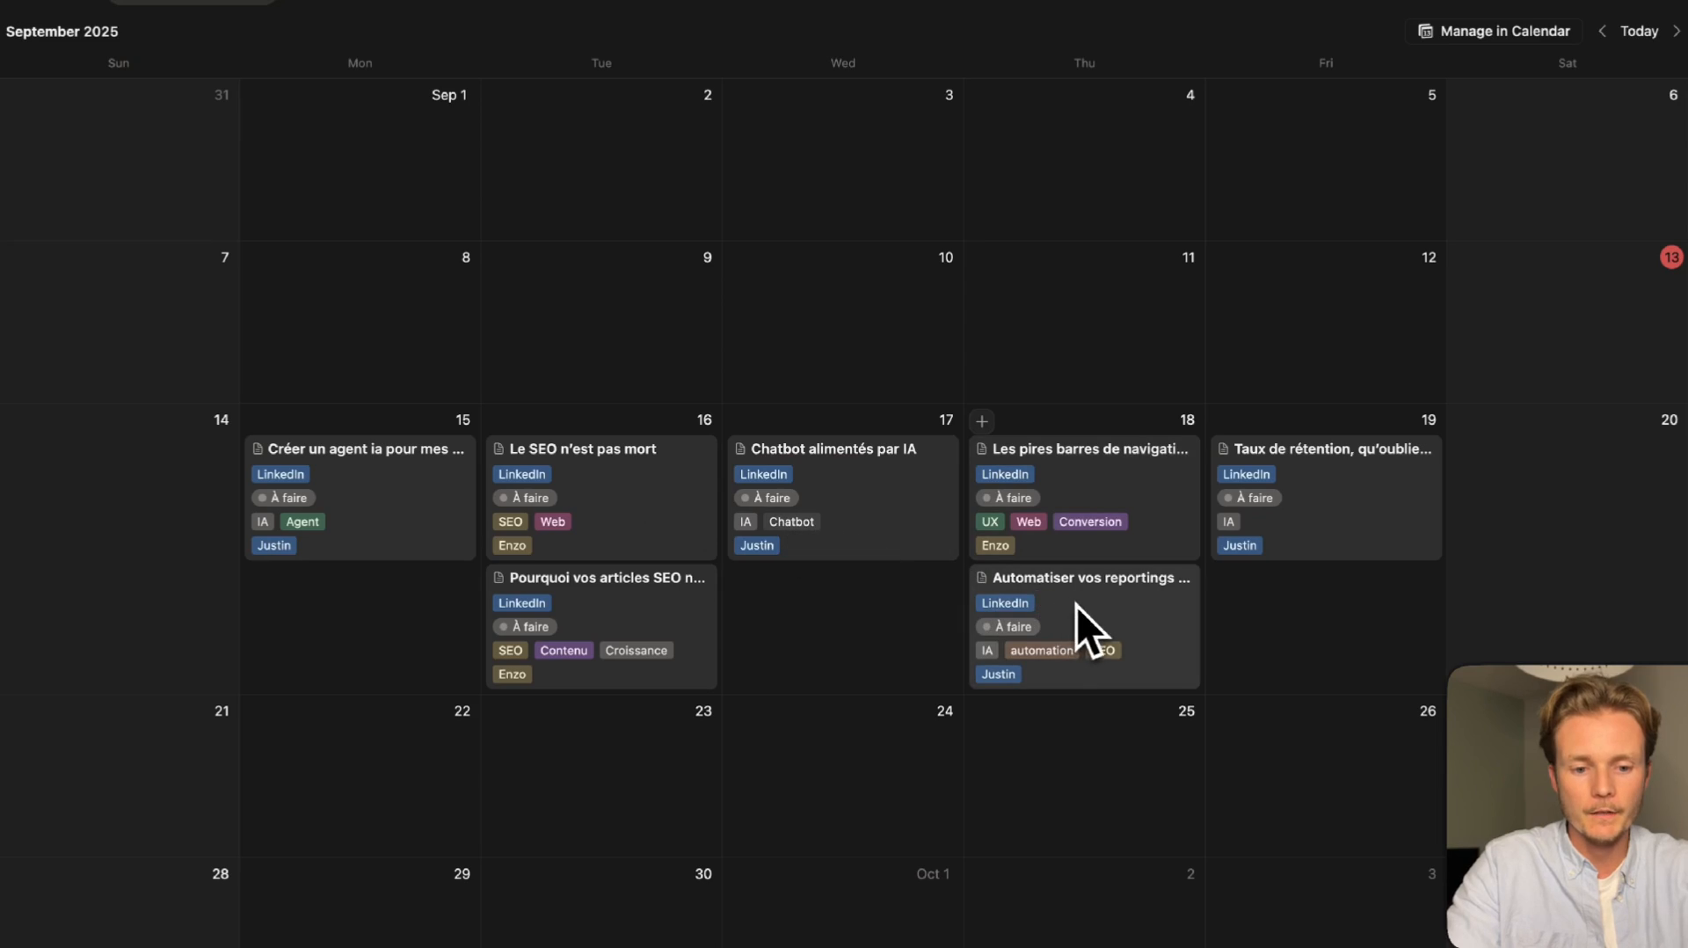
Check the properties and text of the September 18 publication "Automatiser vos reportings SEO avec un agent IA" in the calendar.
click(1077, 606)
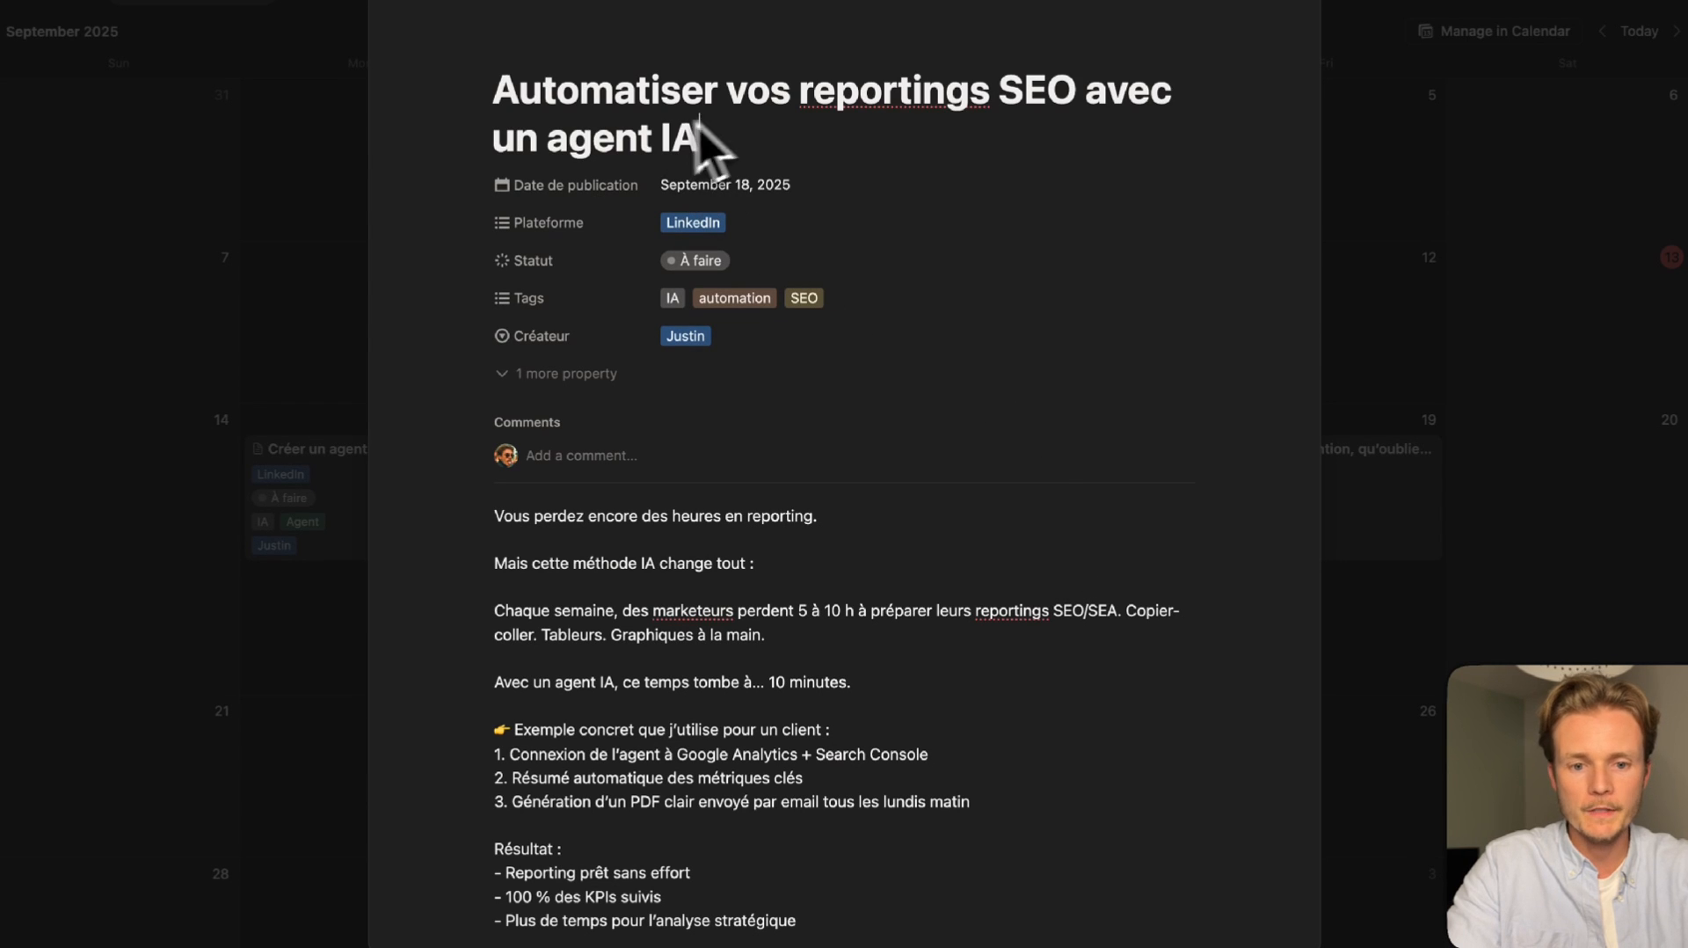
scroll(656, 147, down, 1)
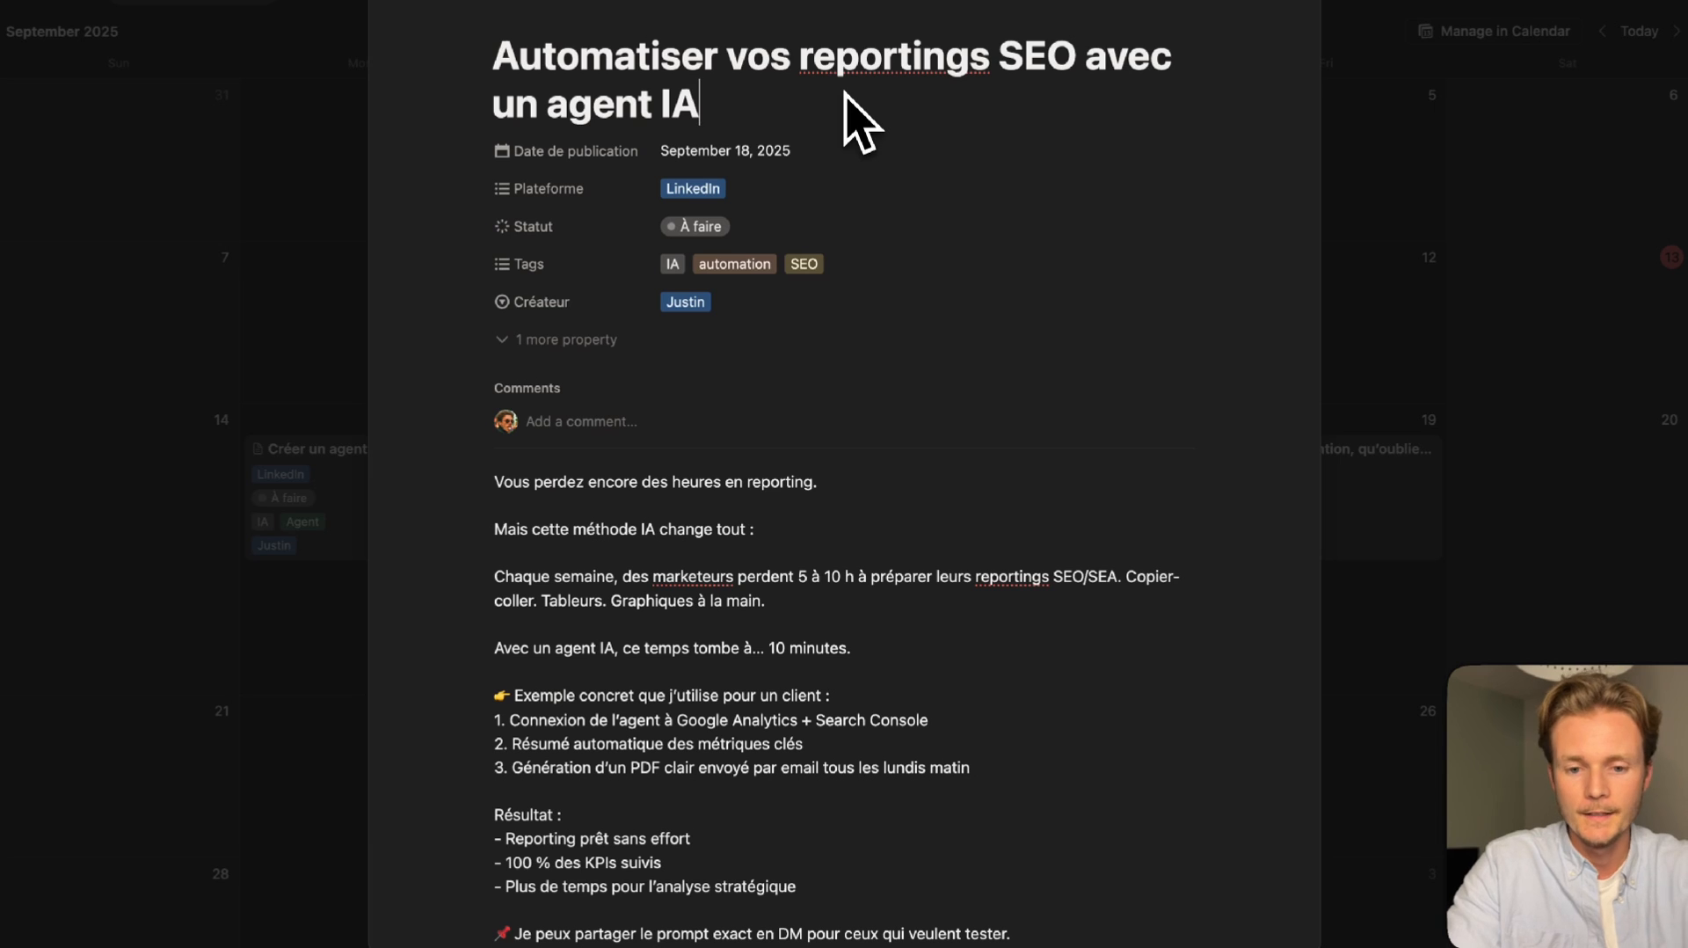
scroll(747, 387, down, 5)
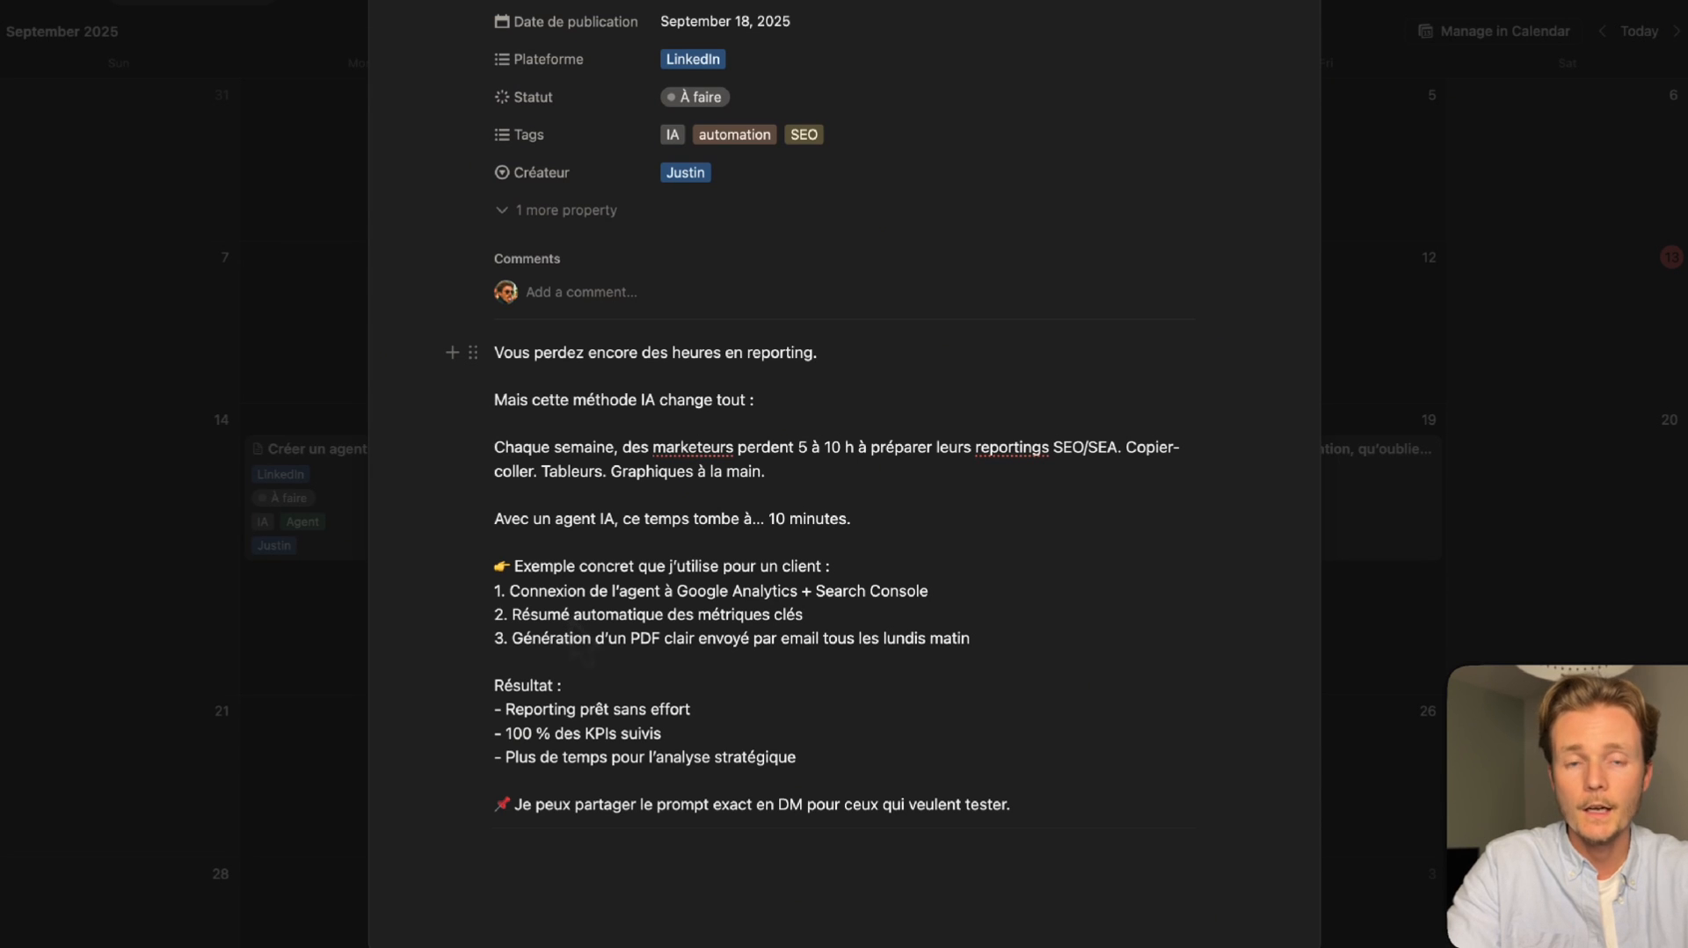
click(1477, 528)
click(1001, 648)
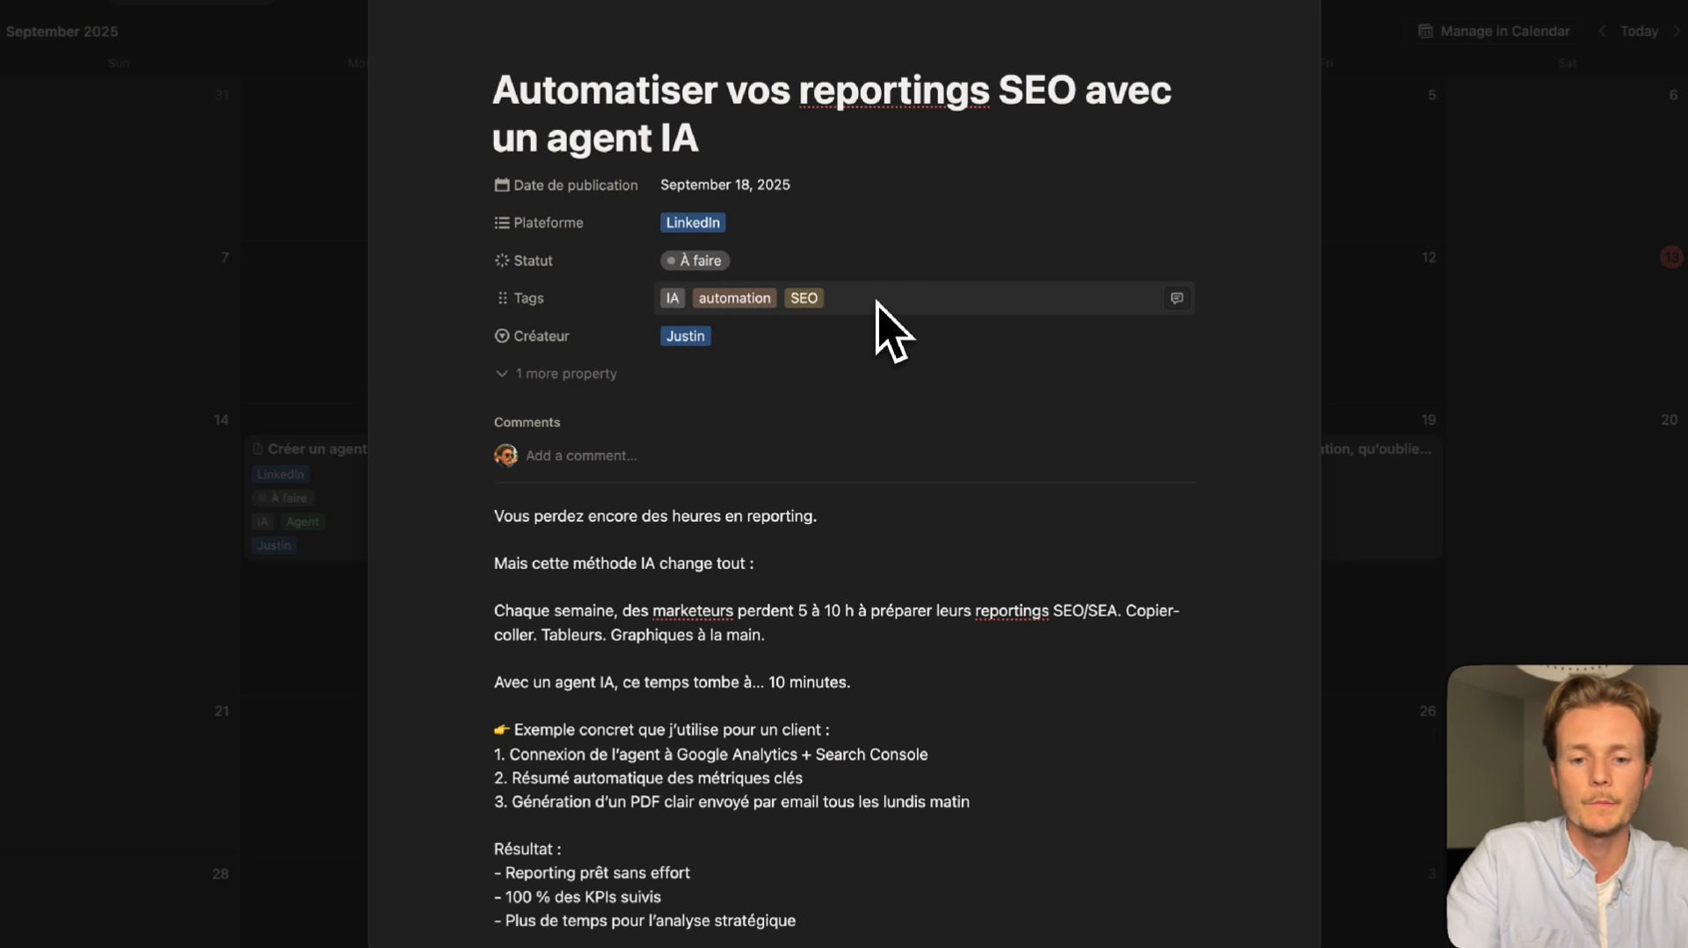
scroll(810, 421, down, 2)
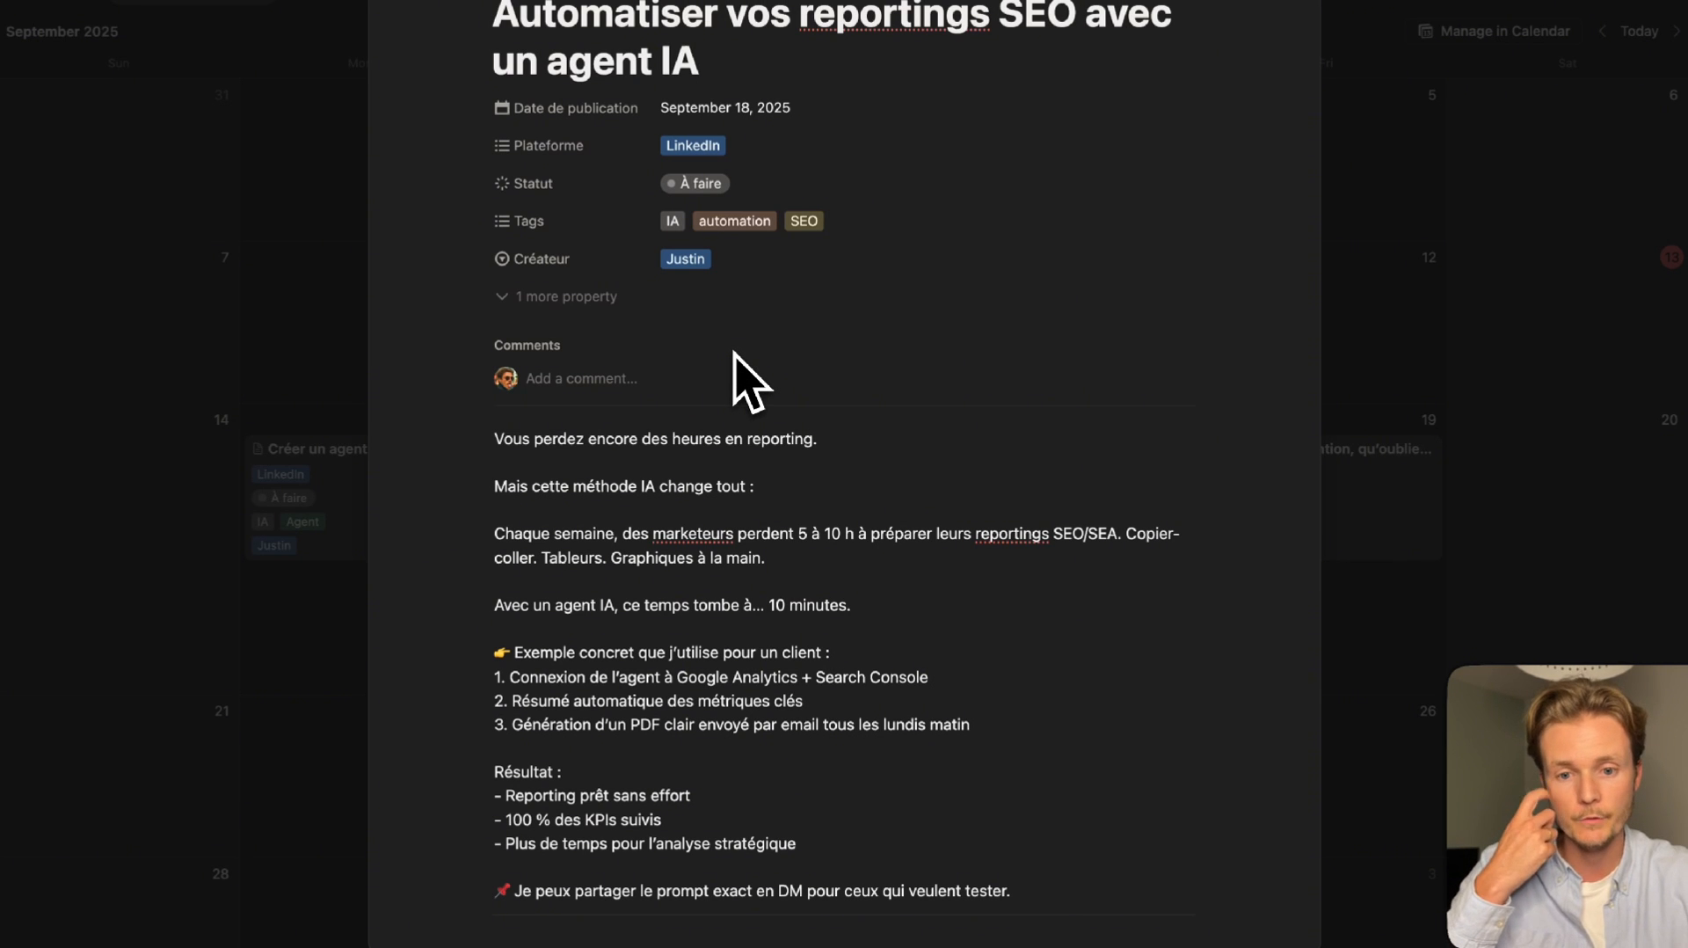
scroll(739, 493, down, 2)
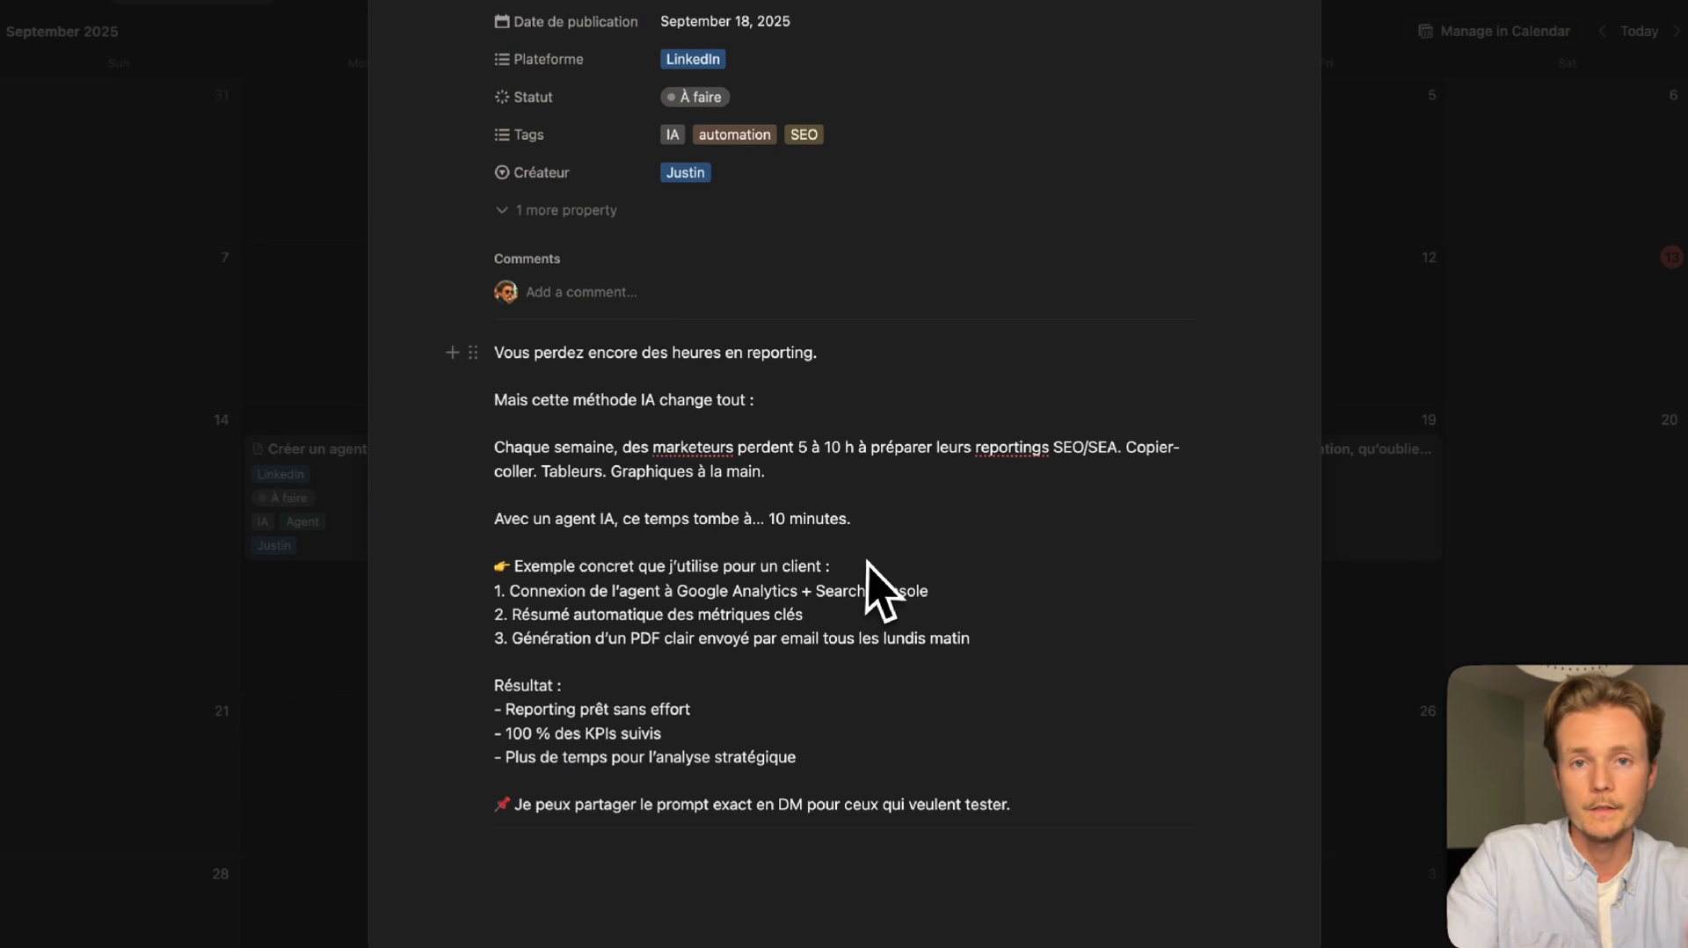
key(Escape)
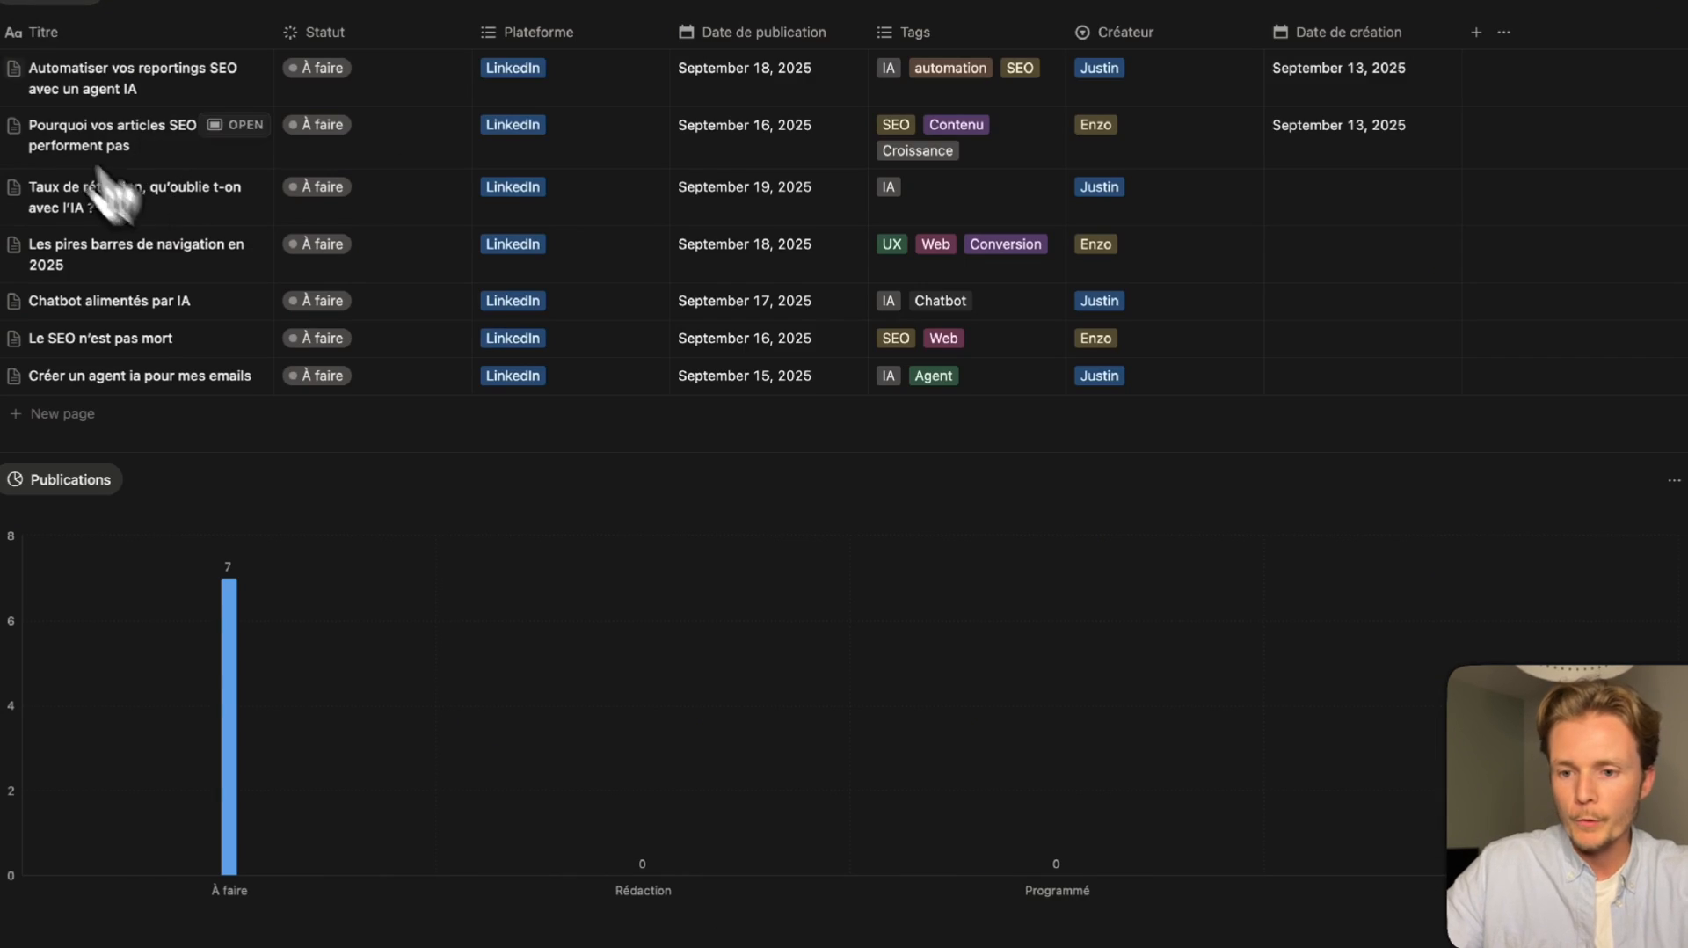
Delete all publications from the Notion database table.
click(0, 37)
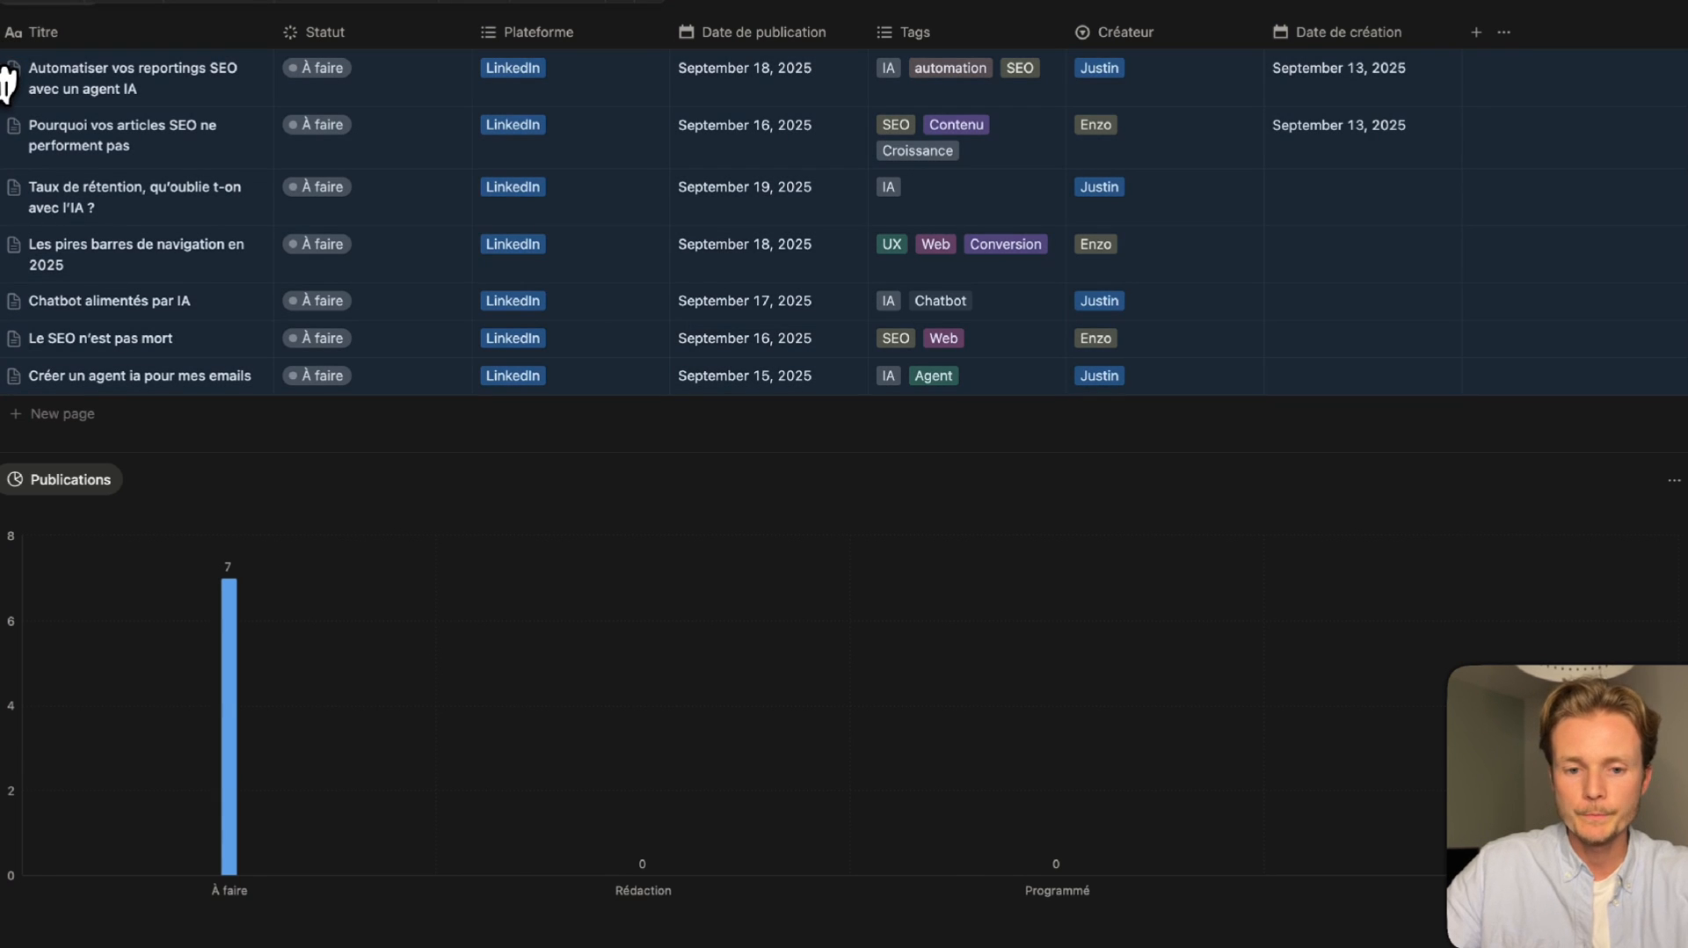
key(Delete)
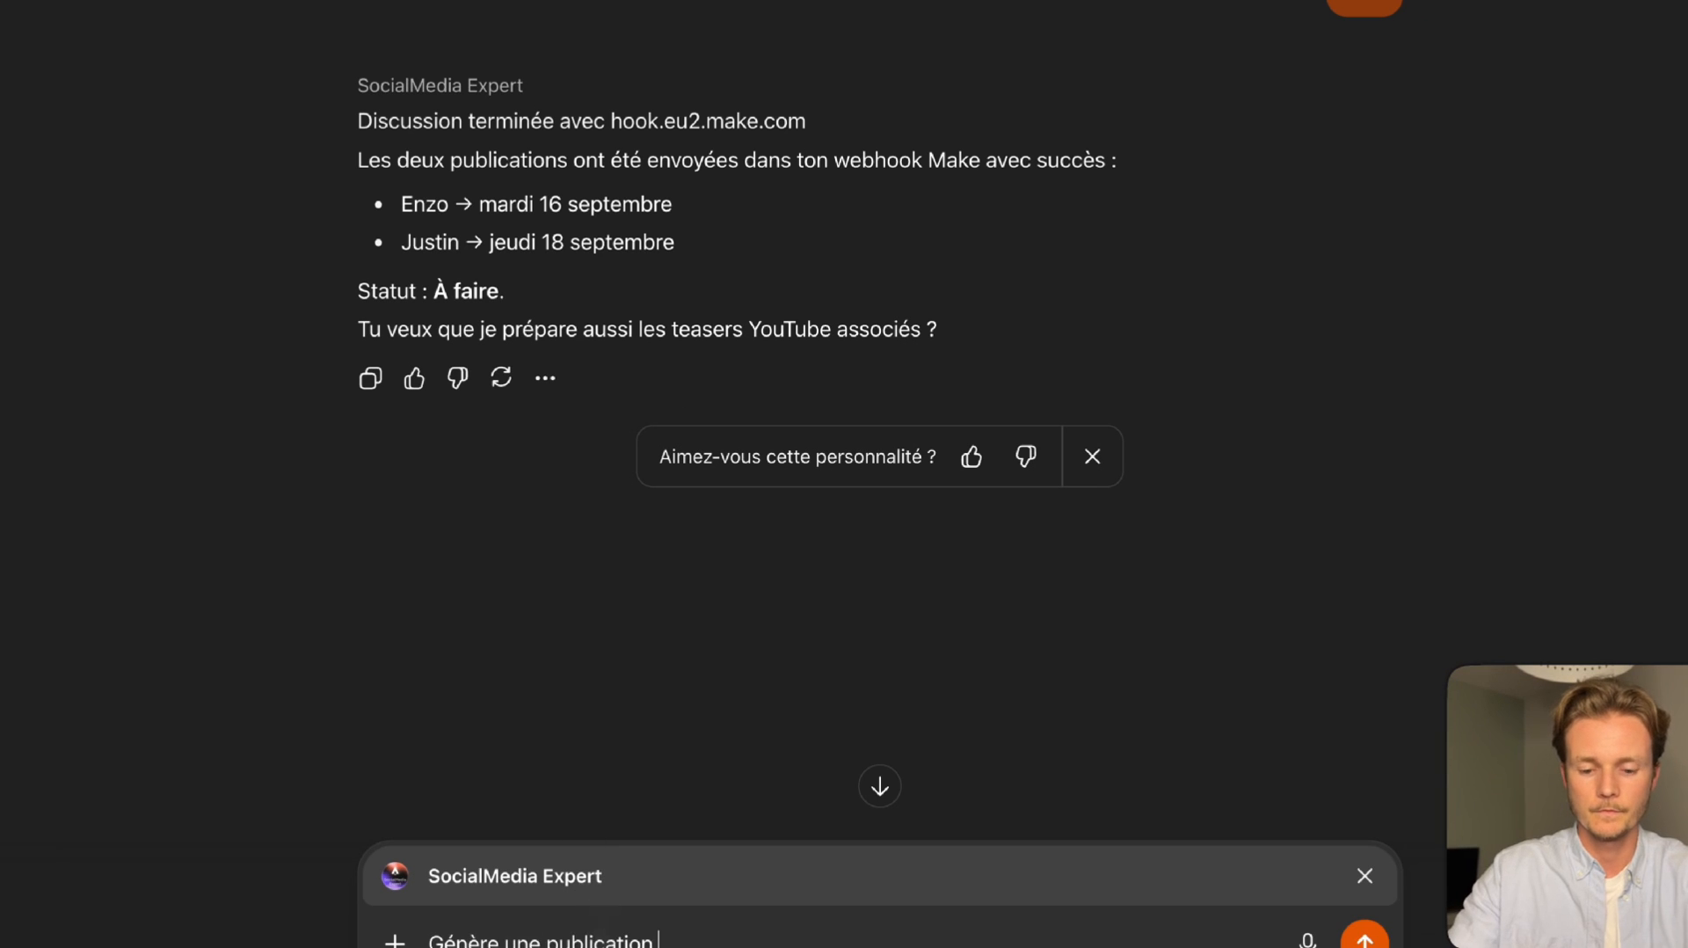
Switch to ChatGPT and request two LinkedIn publications per person per week for October, published Monday to Friday, and have them sent to the webhook.
text(deux publications par semaine pour Enzo et moi, non publions sur LinkedIn du lundi au vendredi, à toi d'articuler cela comme il faut pour ne pas se faire chevaucher deux publications. Du 1er jour ouvré au dernier jour ouvré d'octobre selon le nombre d'occurrences)
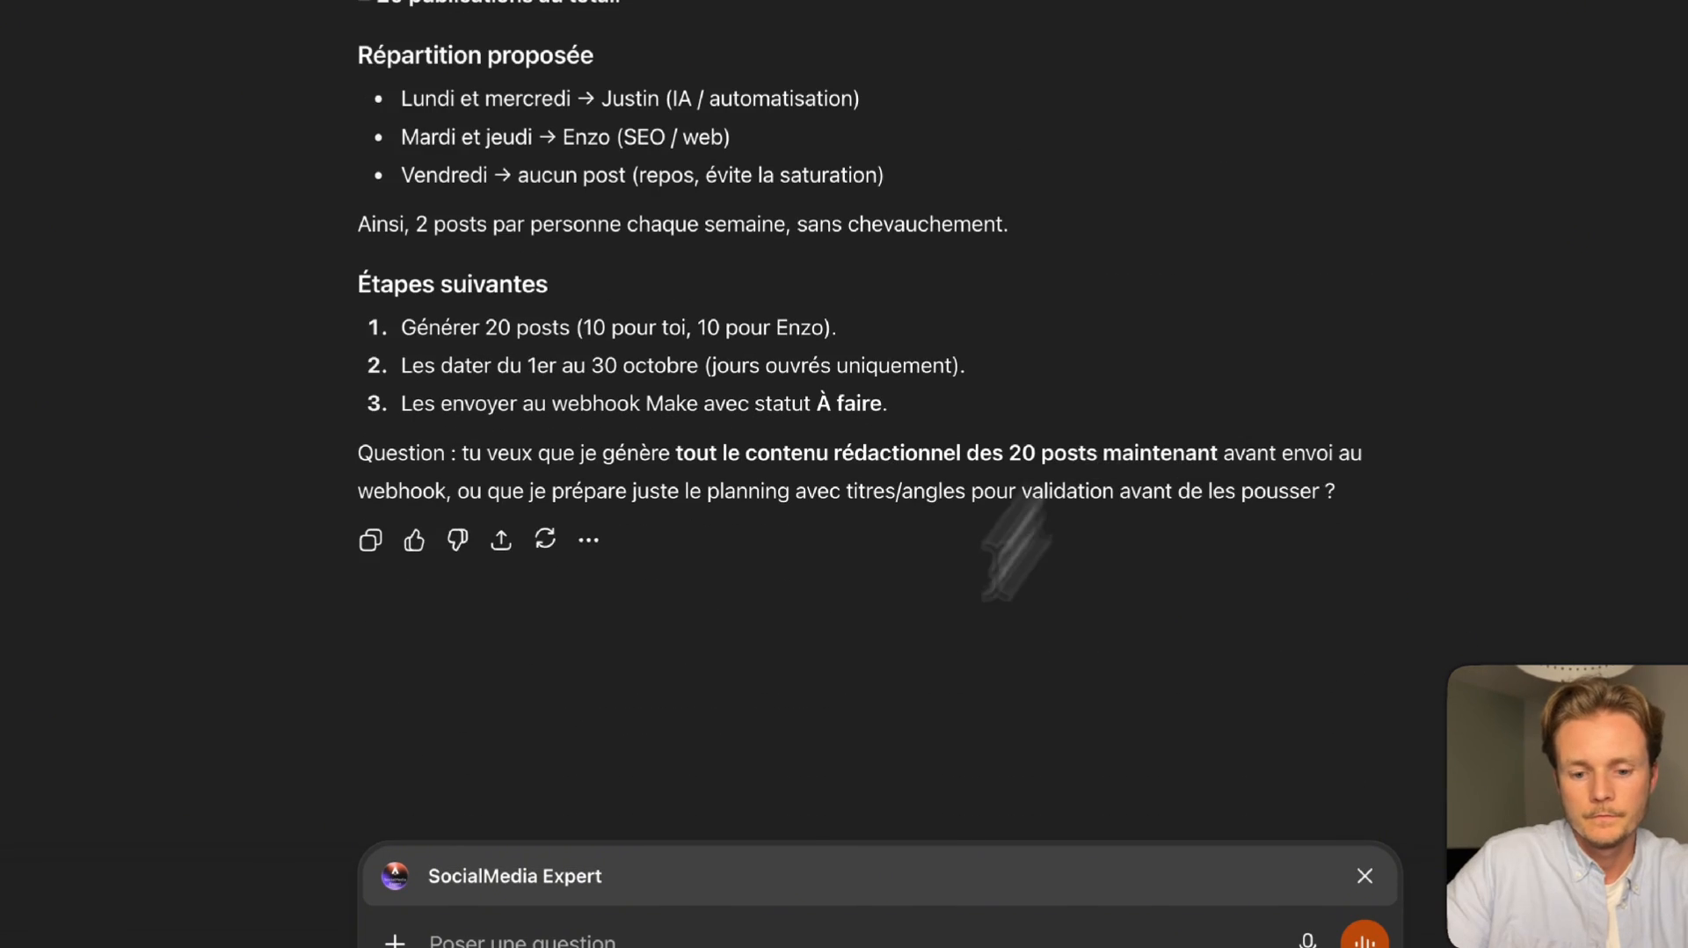
text(Tu peux envoyer au webhook tous les cha)
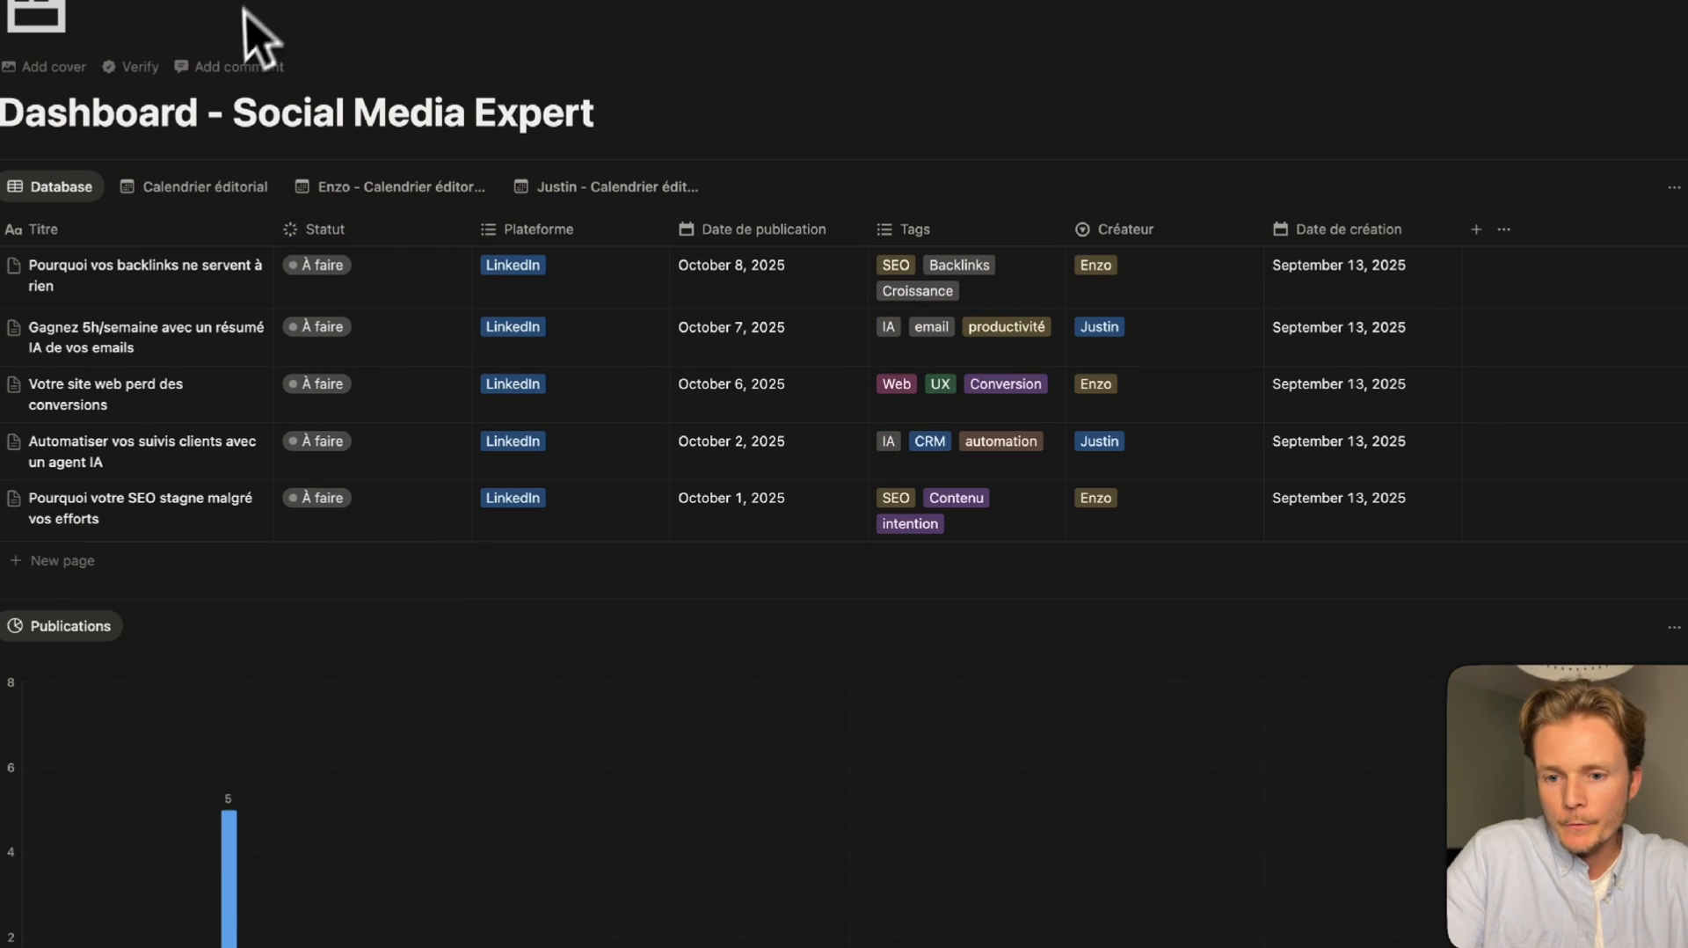
Show the Notion editorial calendar for October 2025 to check the publications that have been added.
click(204, 186)
scroll(405, 528, down, 3)
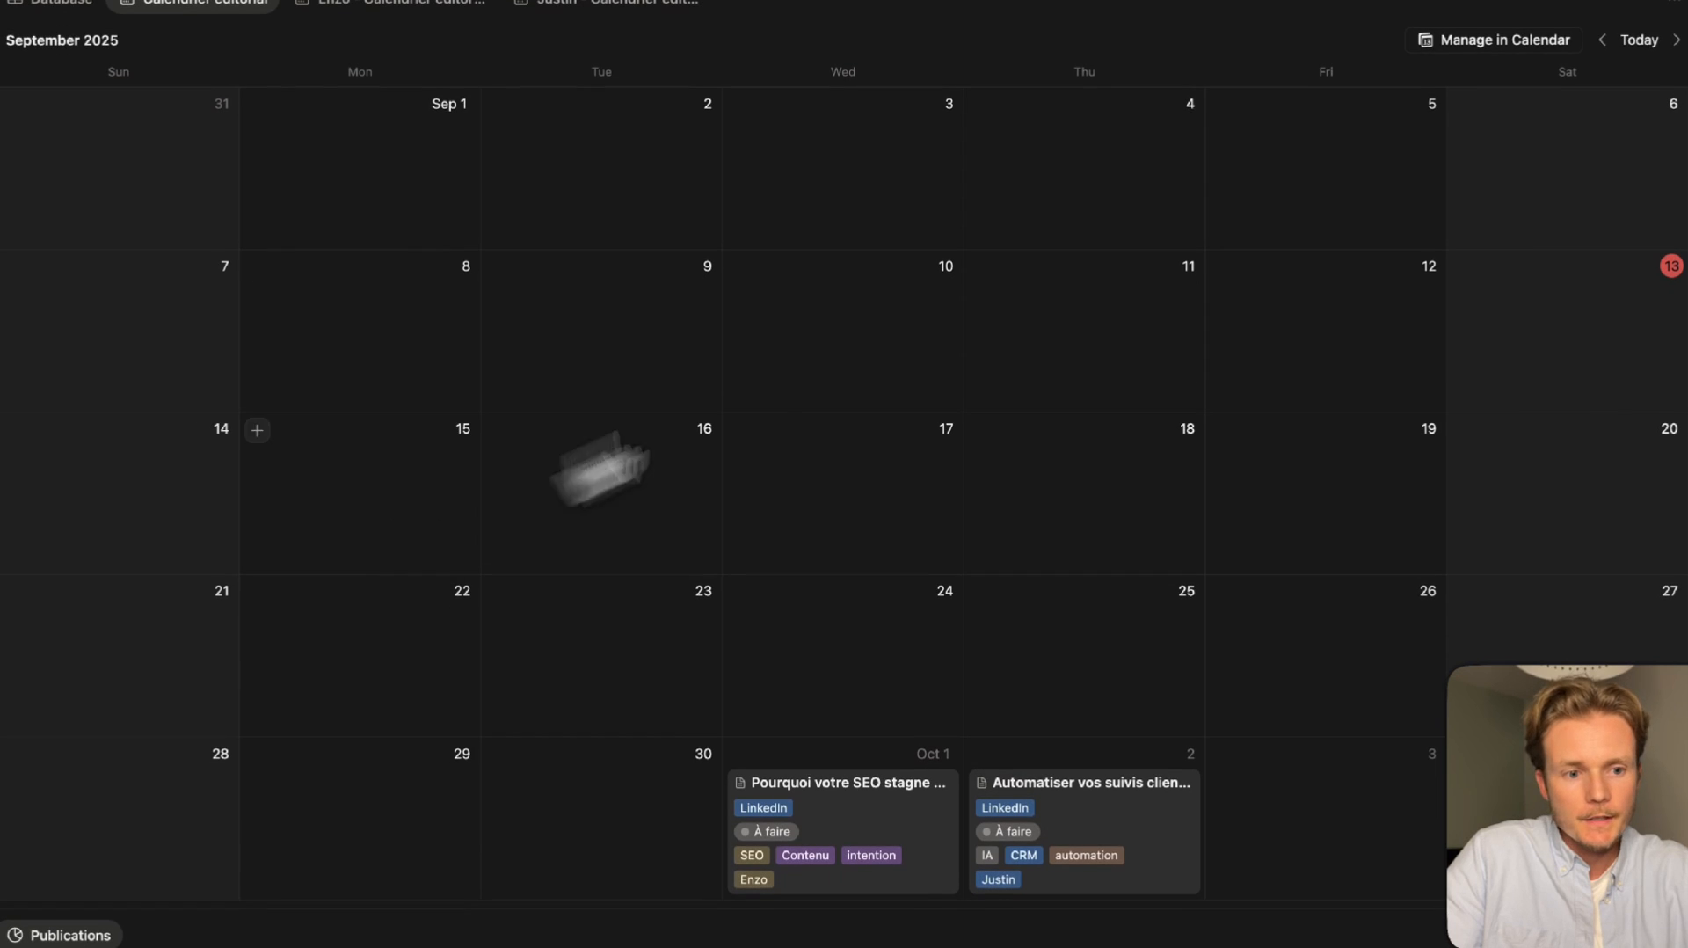
click(1677, 40)
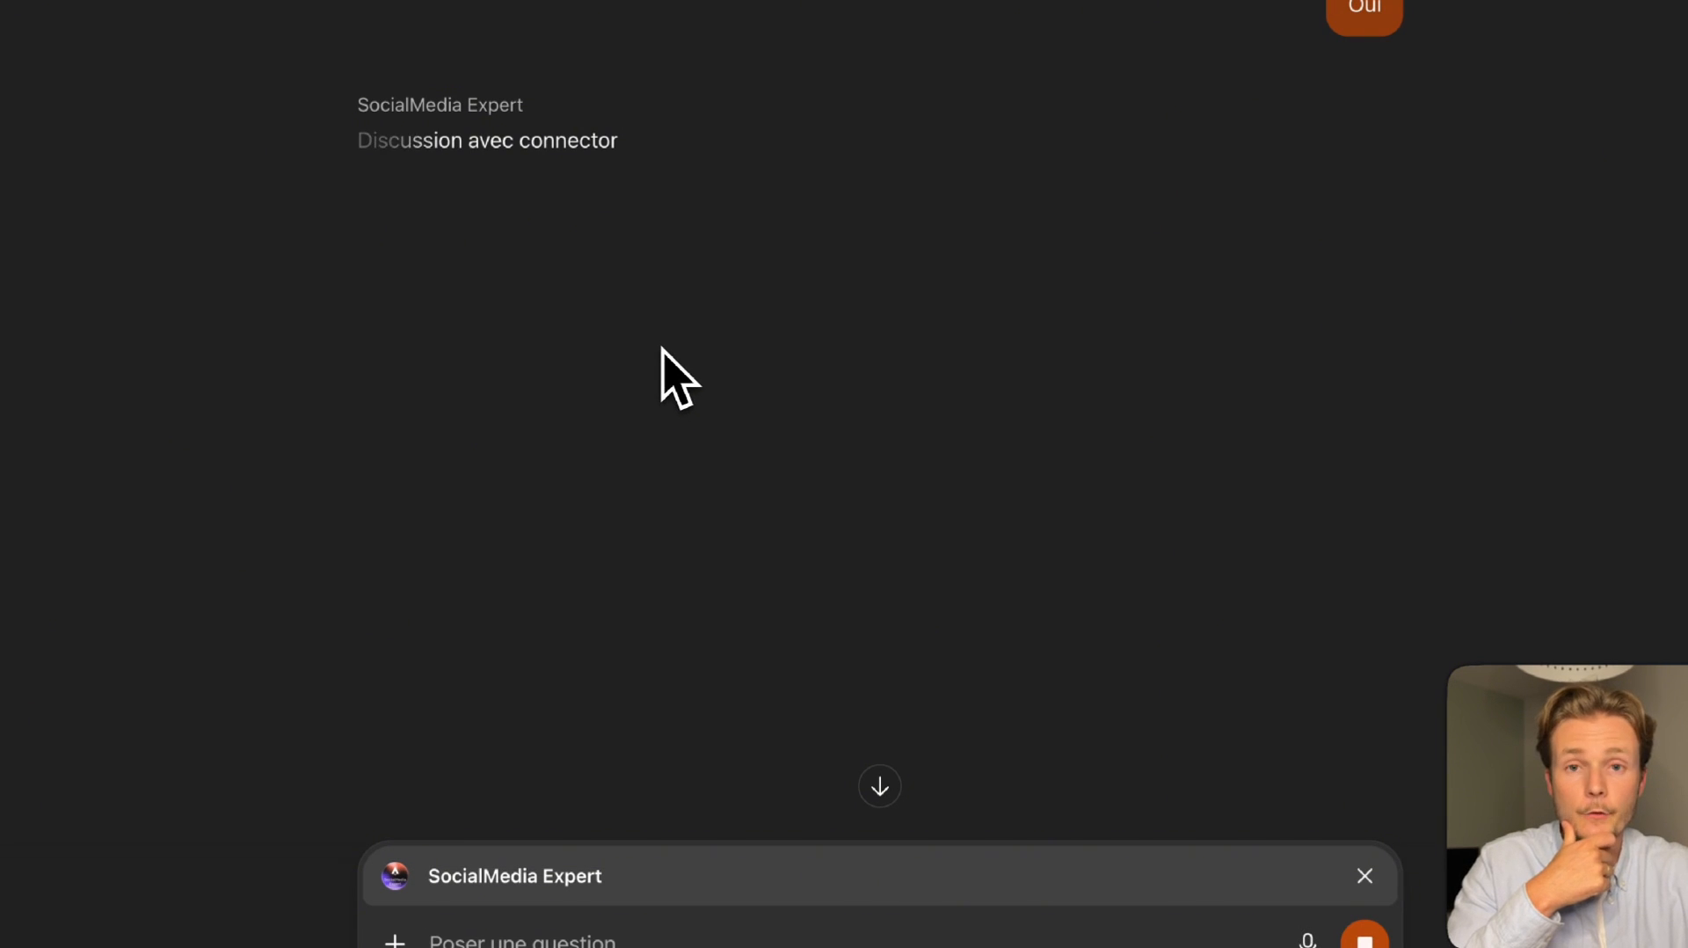
Review the assistant's October progress, allow it to contact hook.eu2.make.com with the choice remembered for this conversation, and stop the stopwatch.
scroll(551, 246, up, 3)
scroll(552, 246, up, 3)
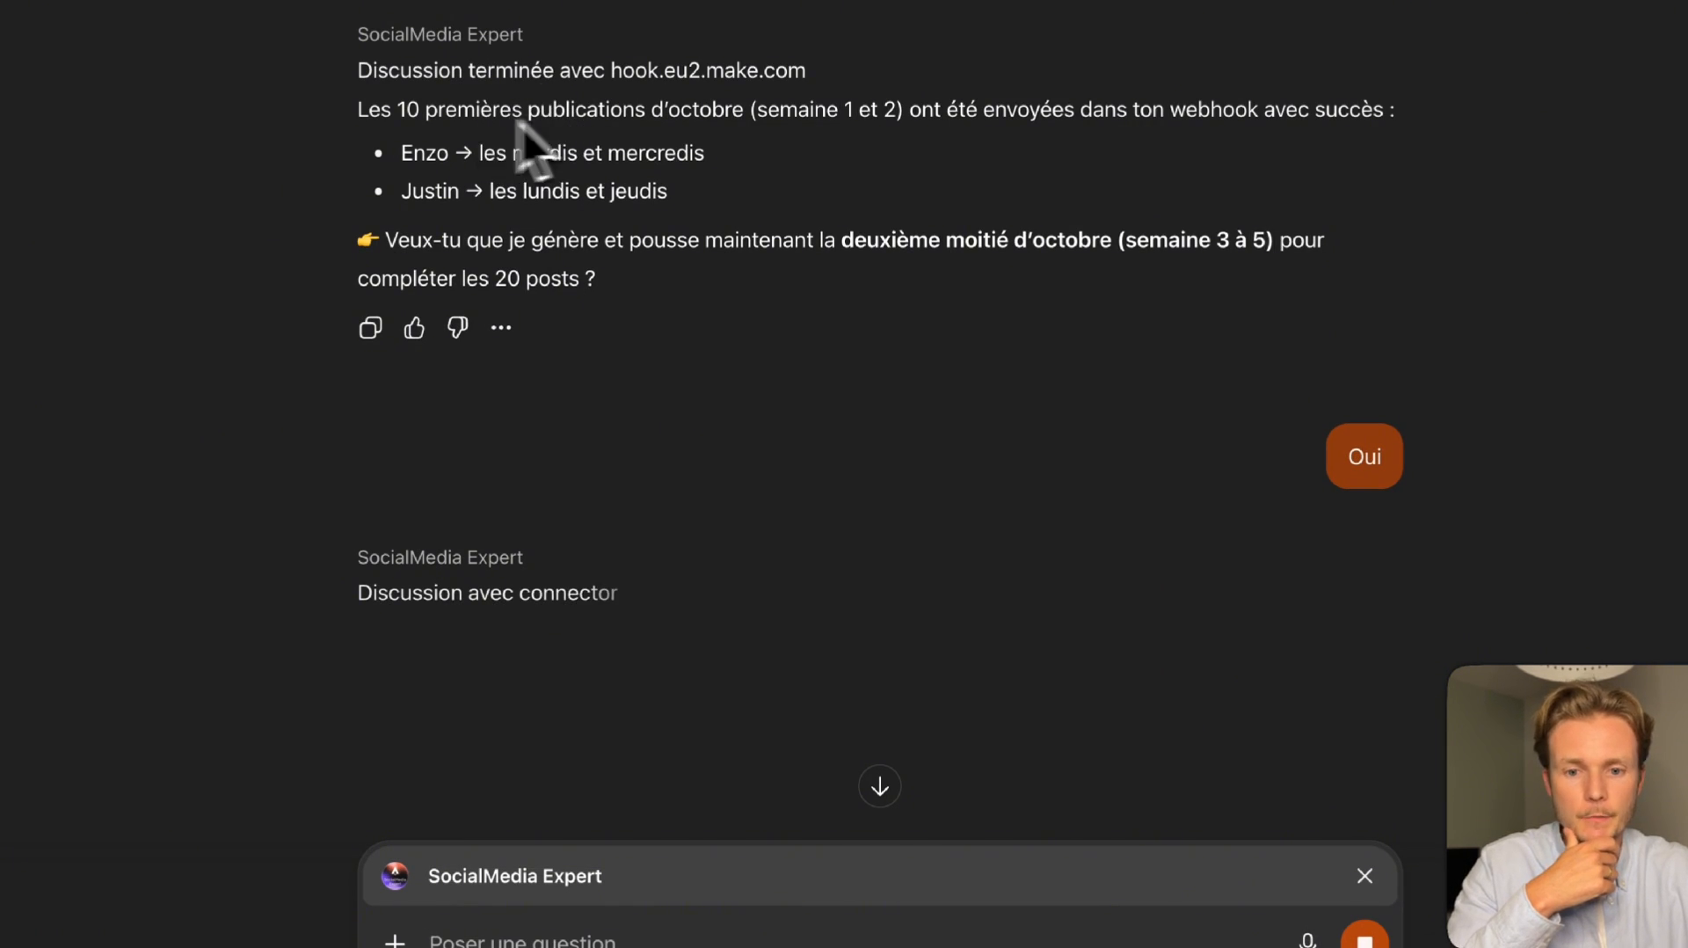
scroll(660, 224, up, 1)
scroll(651, 218, up, 1)
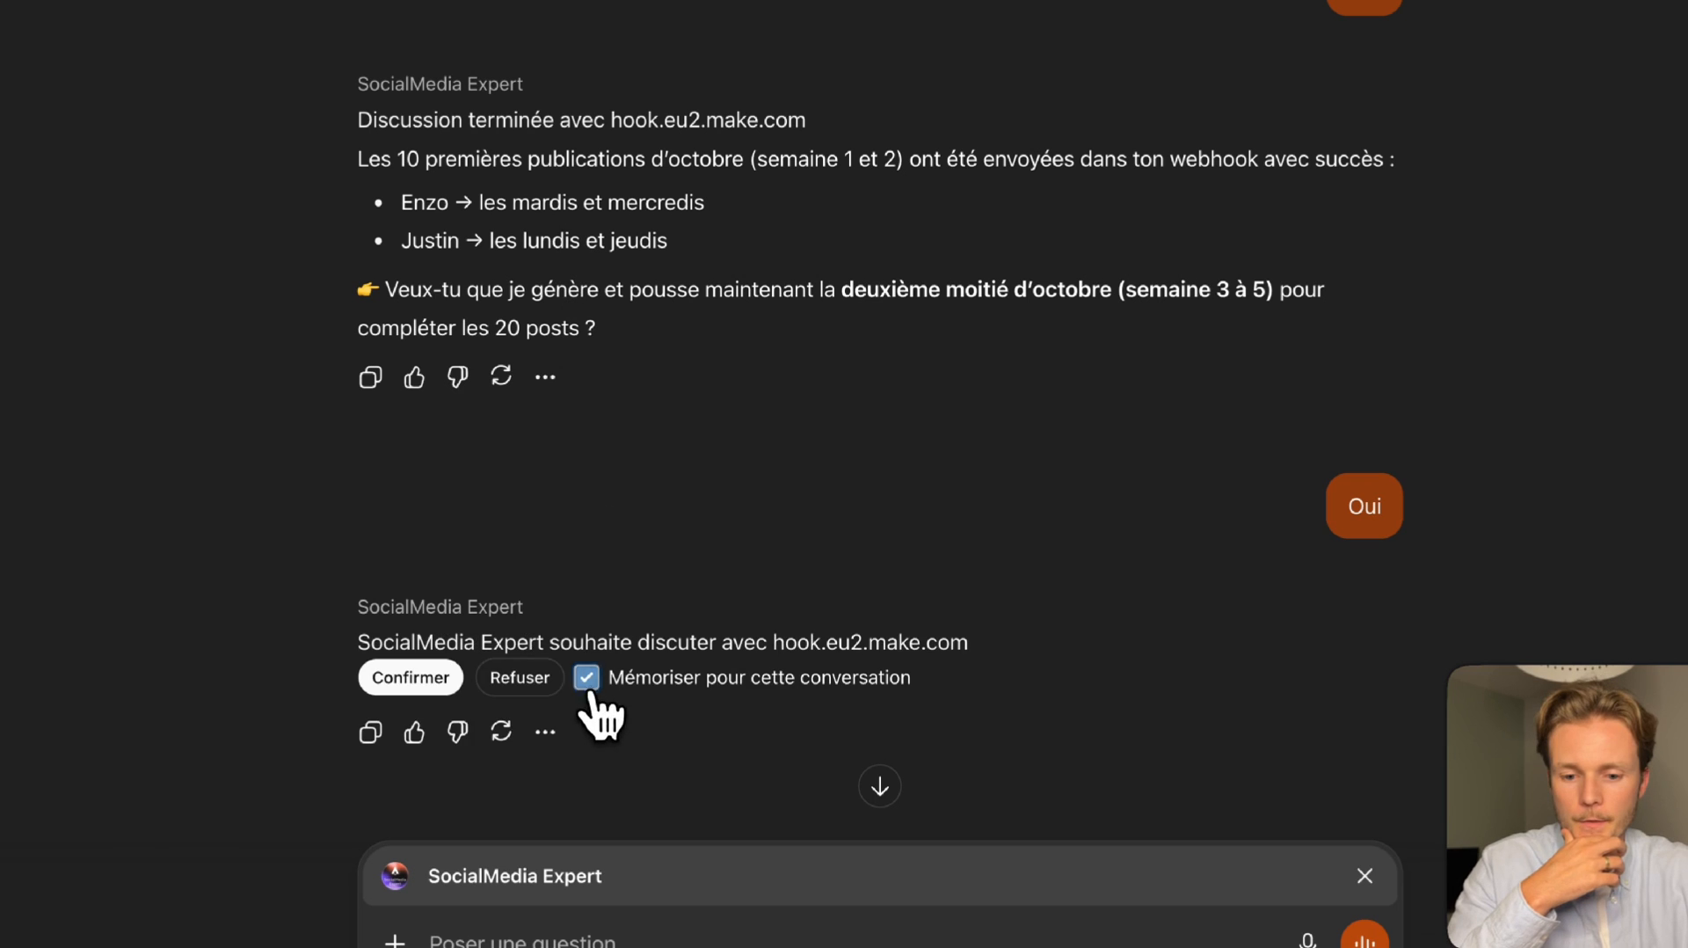
click(414, 680)
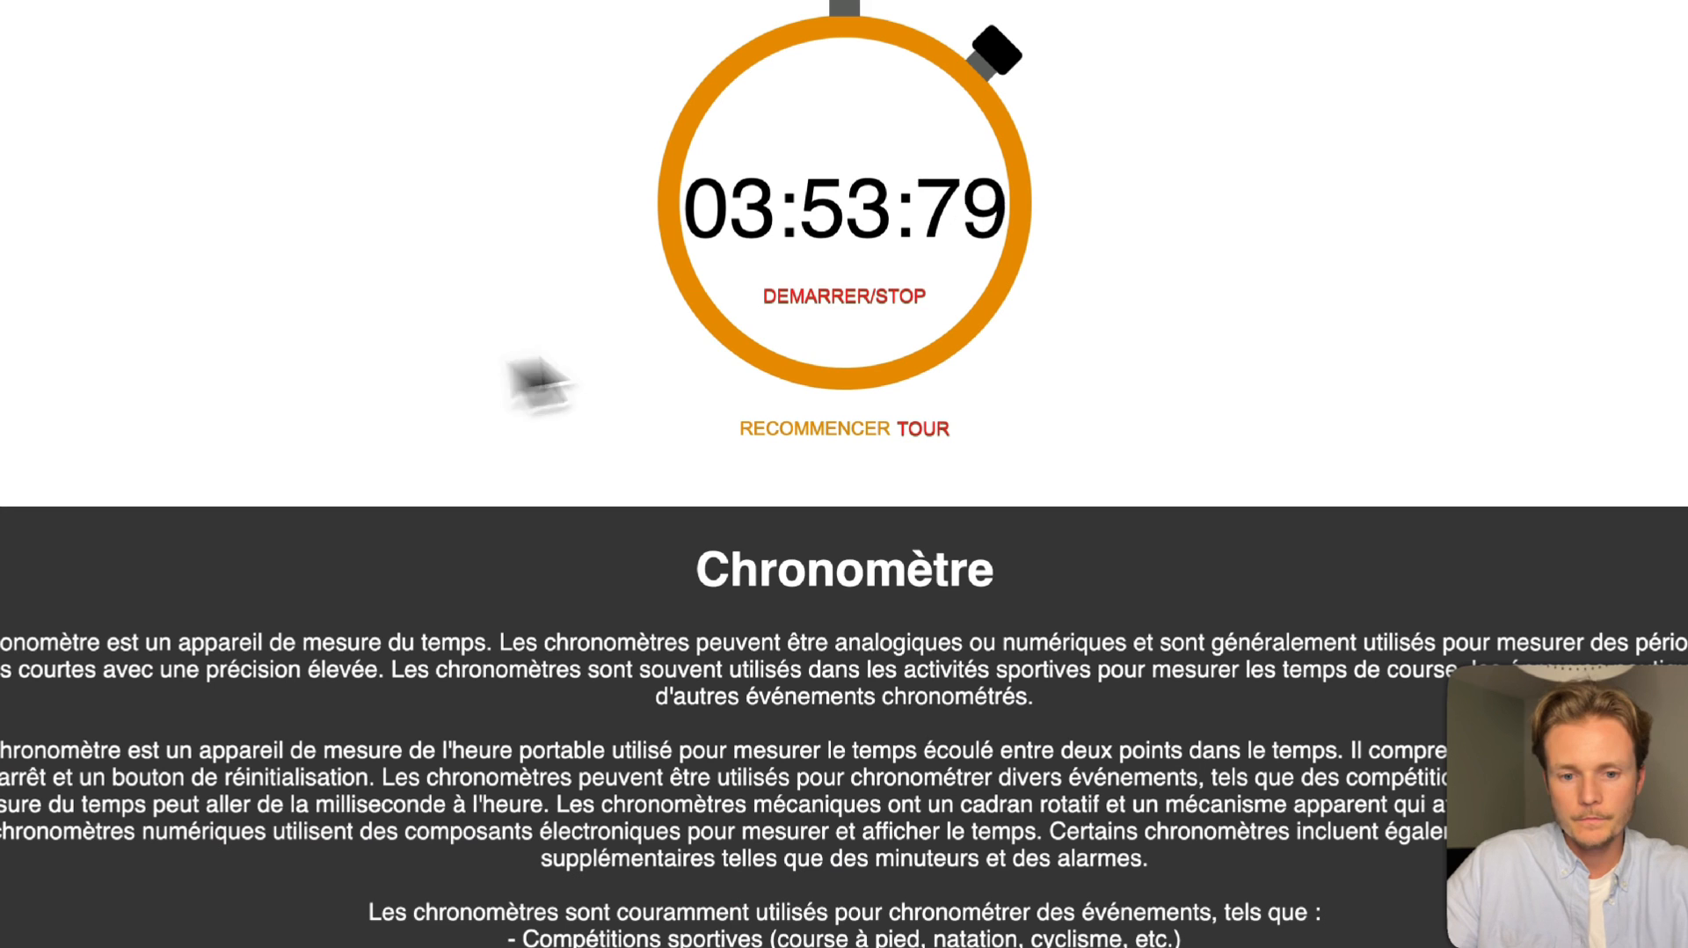
click(843, 306)
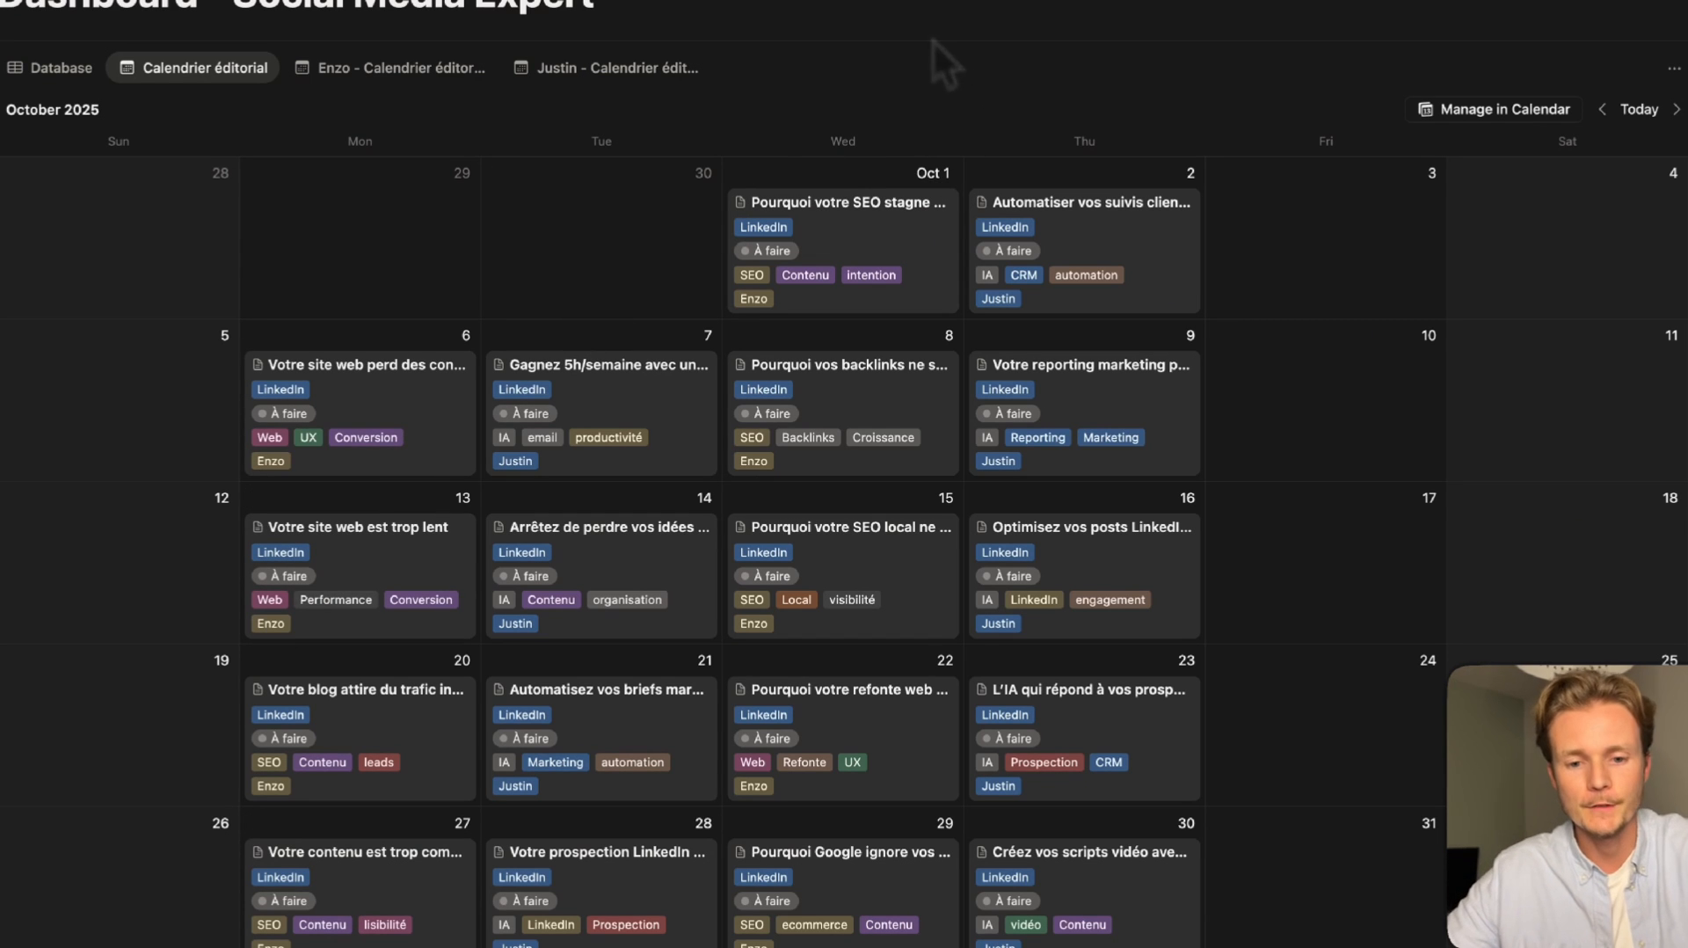
Look through the October publications in the calendar, starting with "Pourquoi votre SEO stagne malgré vos efforts" and moving on to the next ones.
click(865, 218)
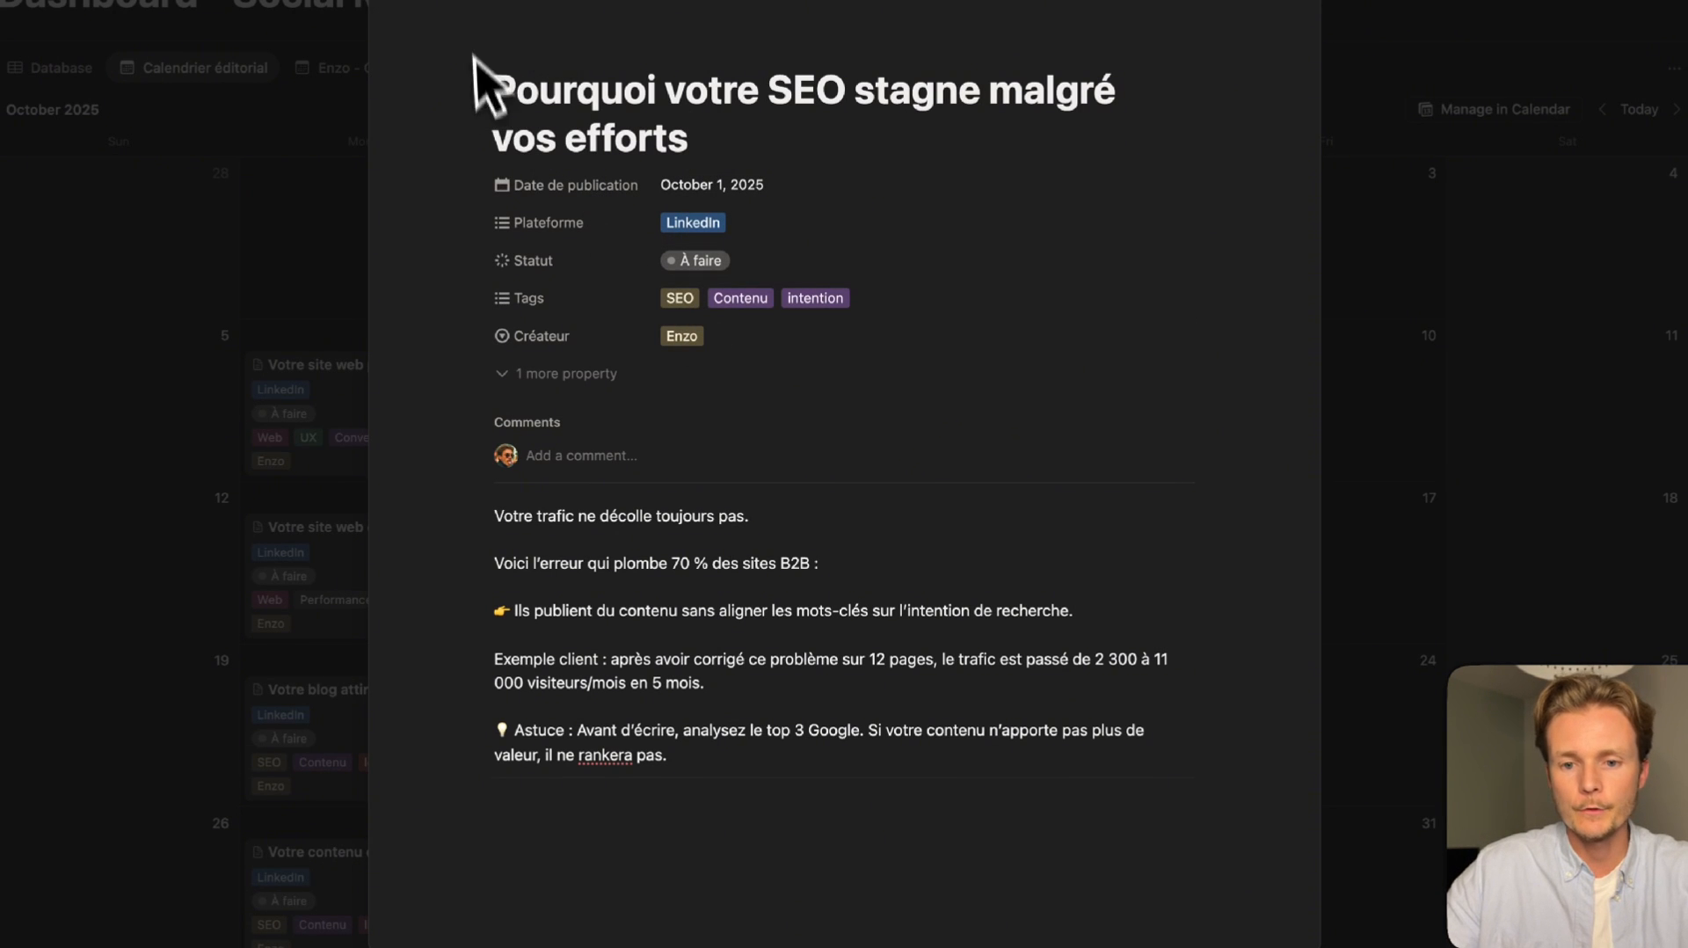
click(508, 2)
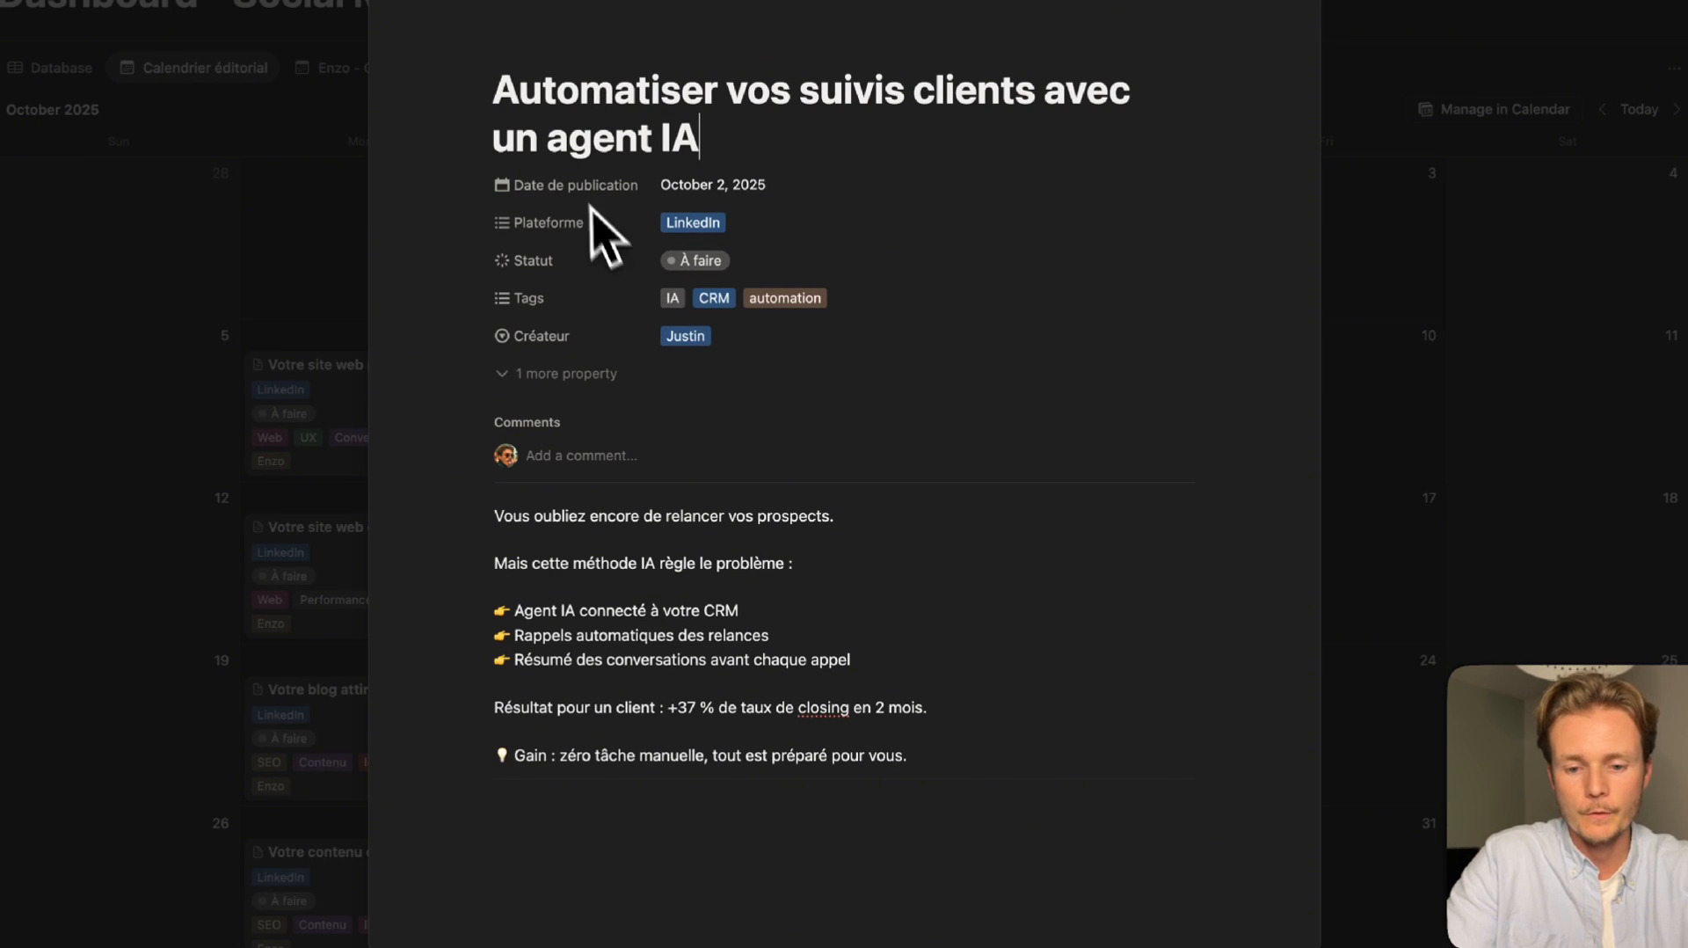
click(508, 7)
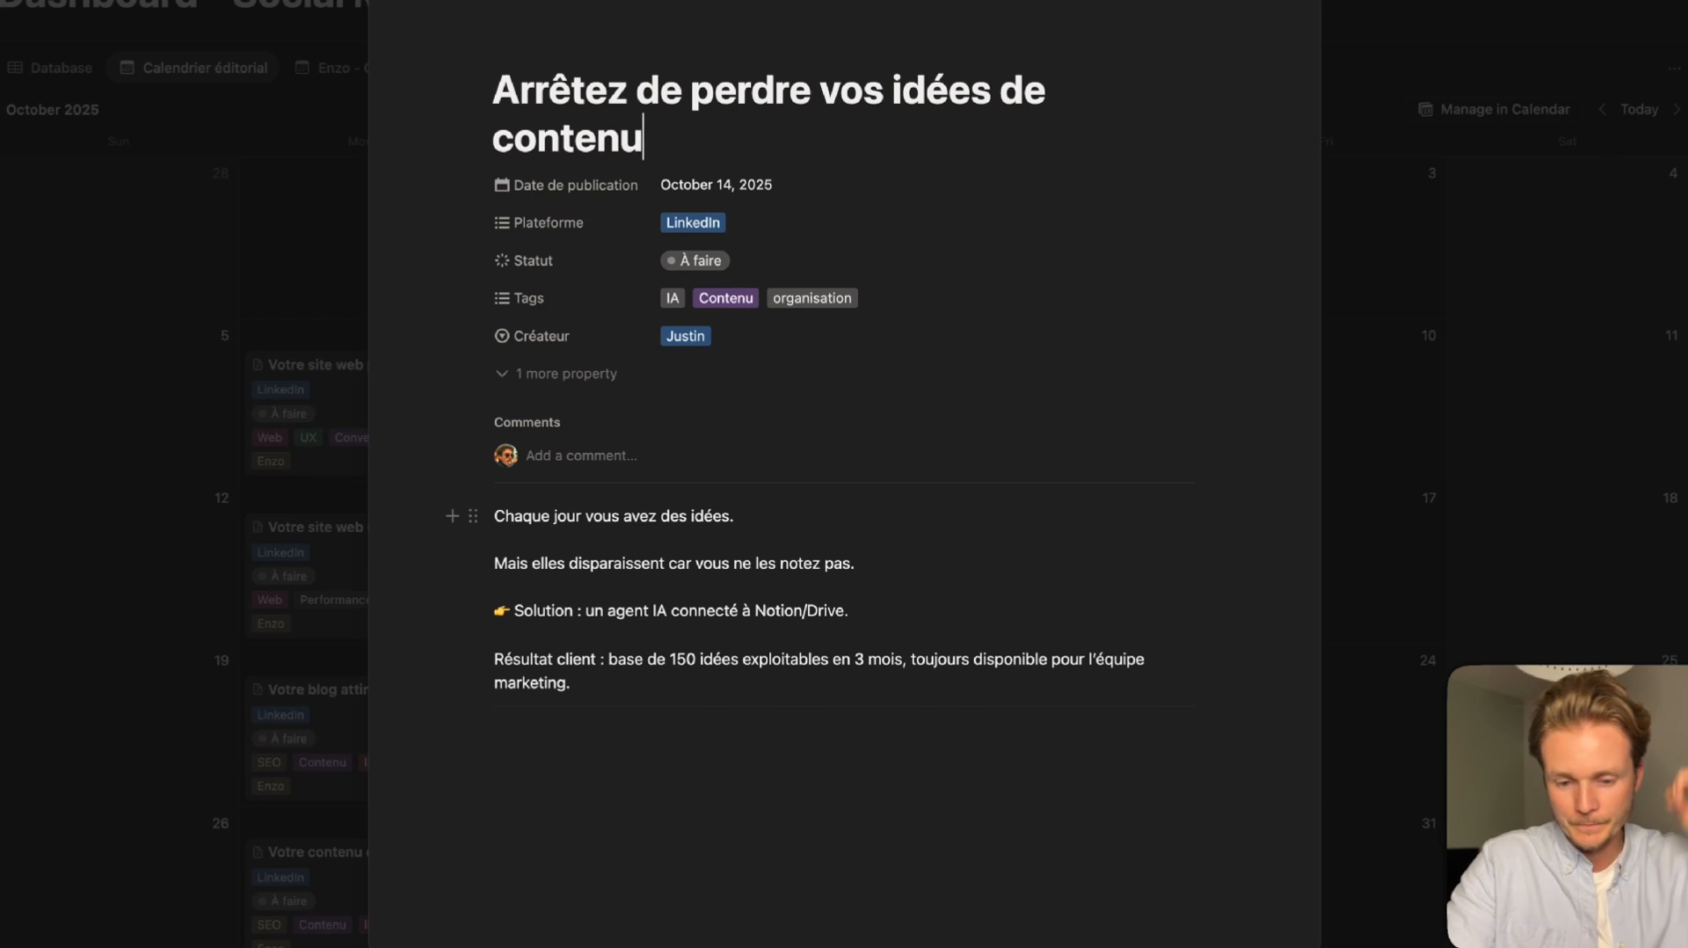
Close the open publication and show the first creator's own editorial calendar for October 2025.
key(Escape)
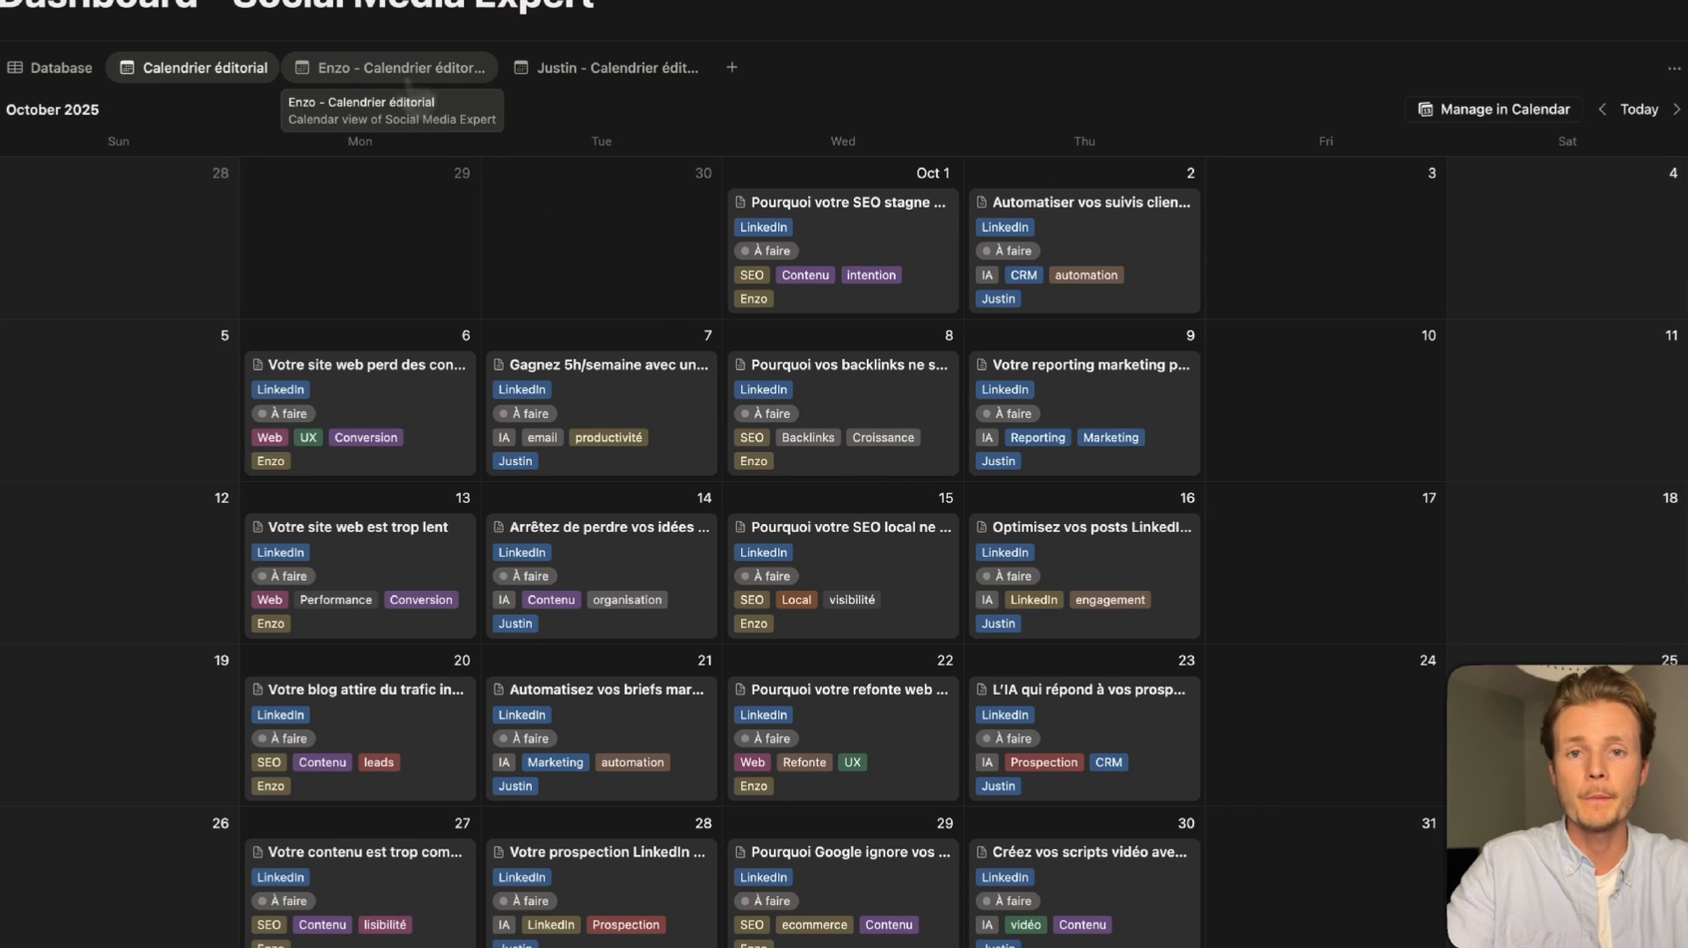
click(396, 67)
scroll(502, 376, down, 3)
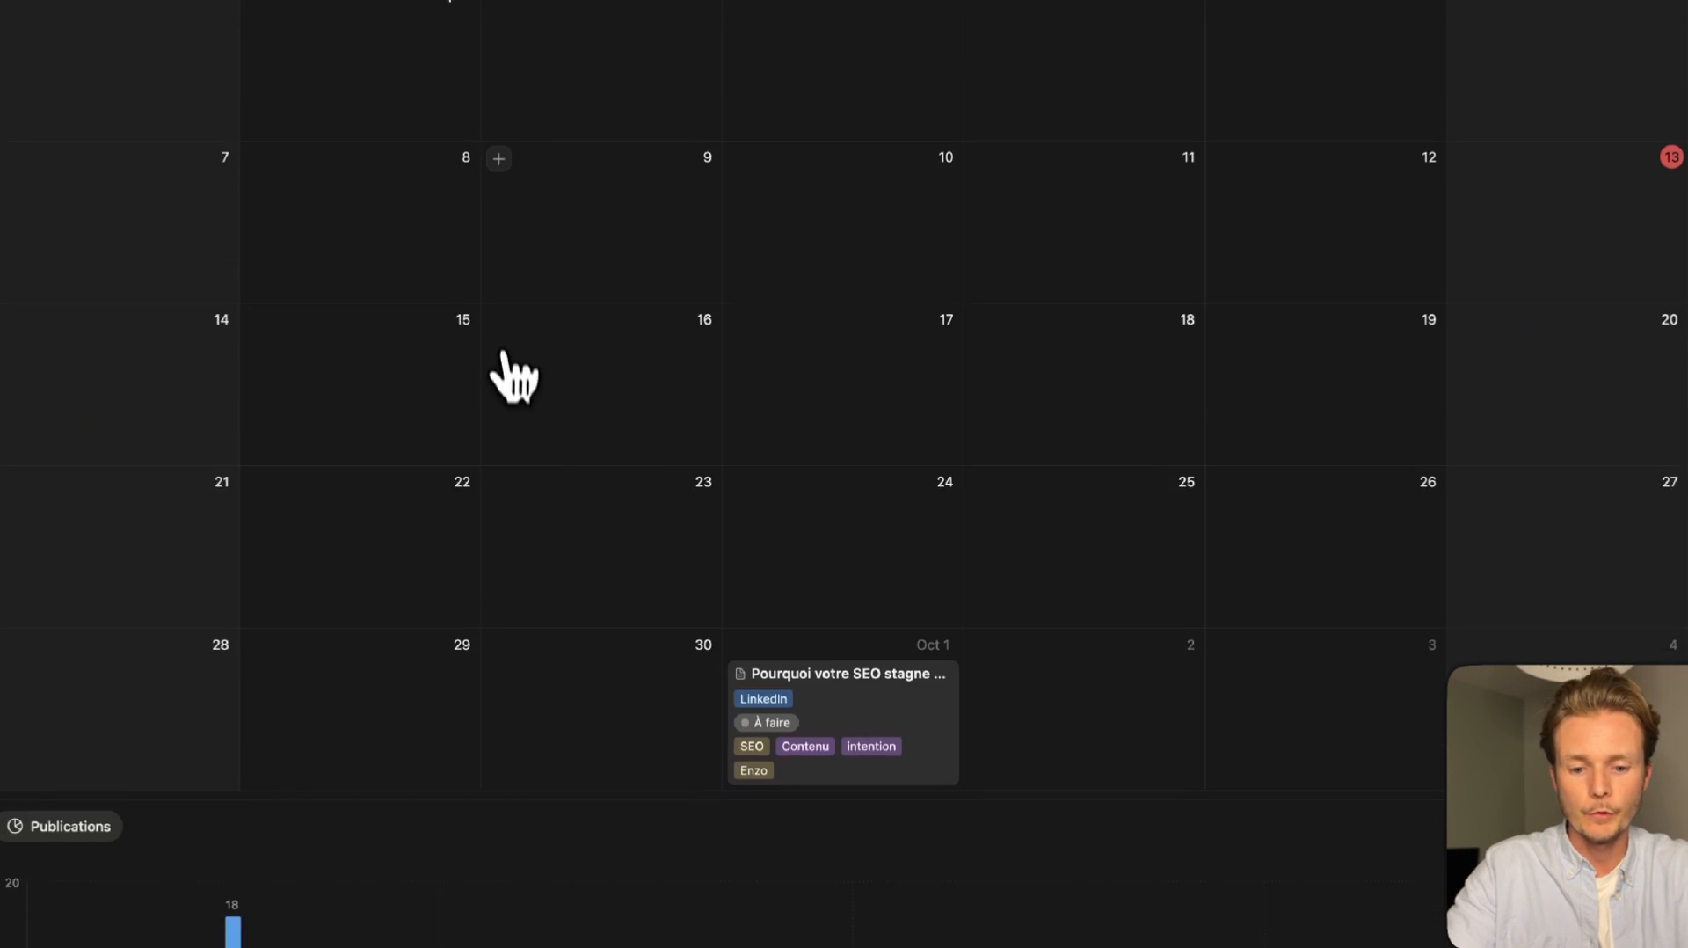
scroll(517, 388, up, 4)
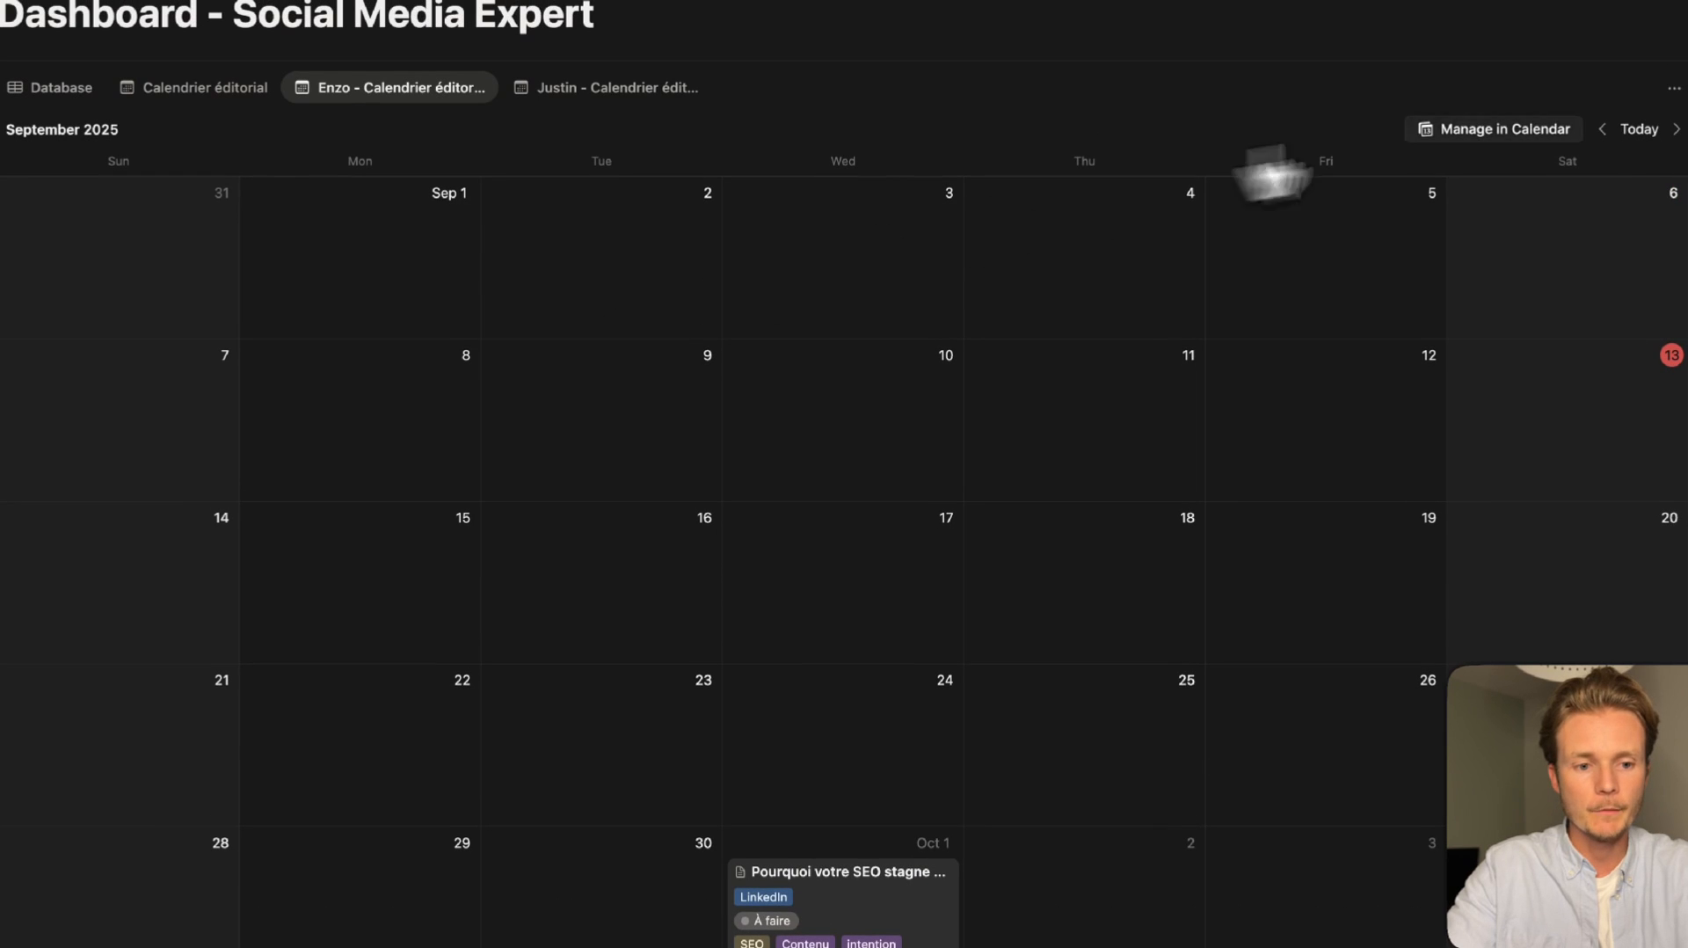
click(1677, 129)
scroll(655, 440, down, 1)
scroll(649, 431, up, 1)
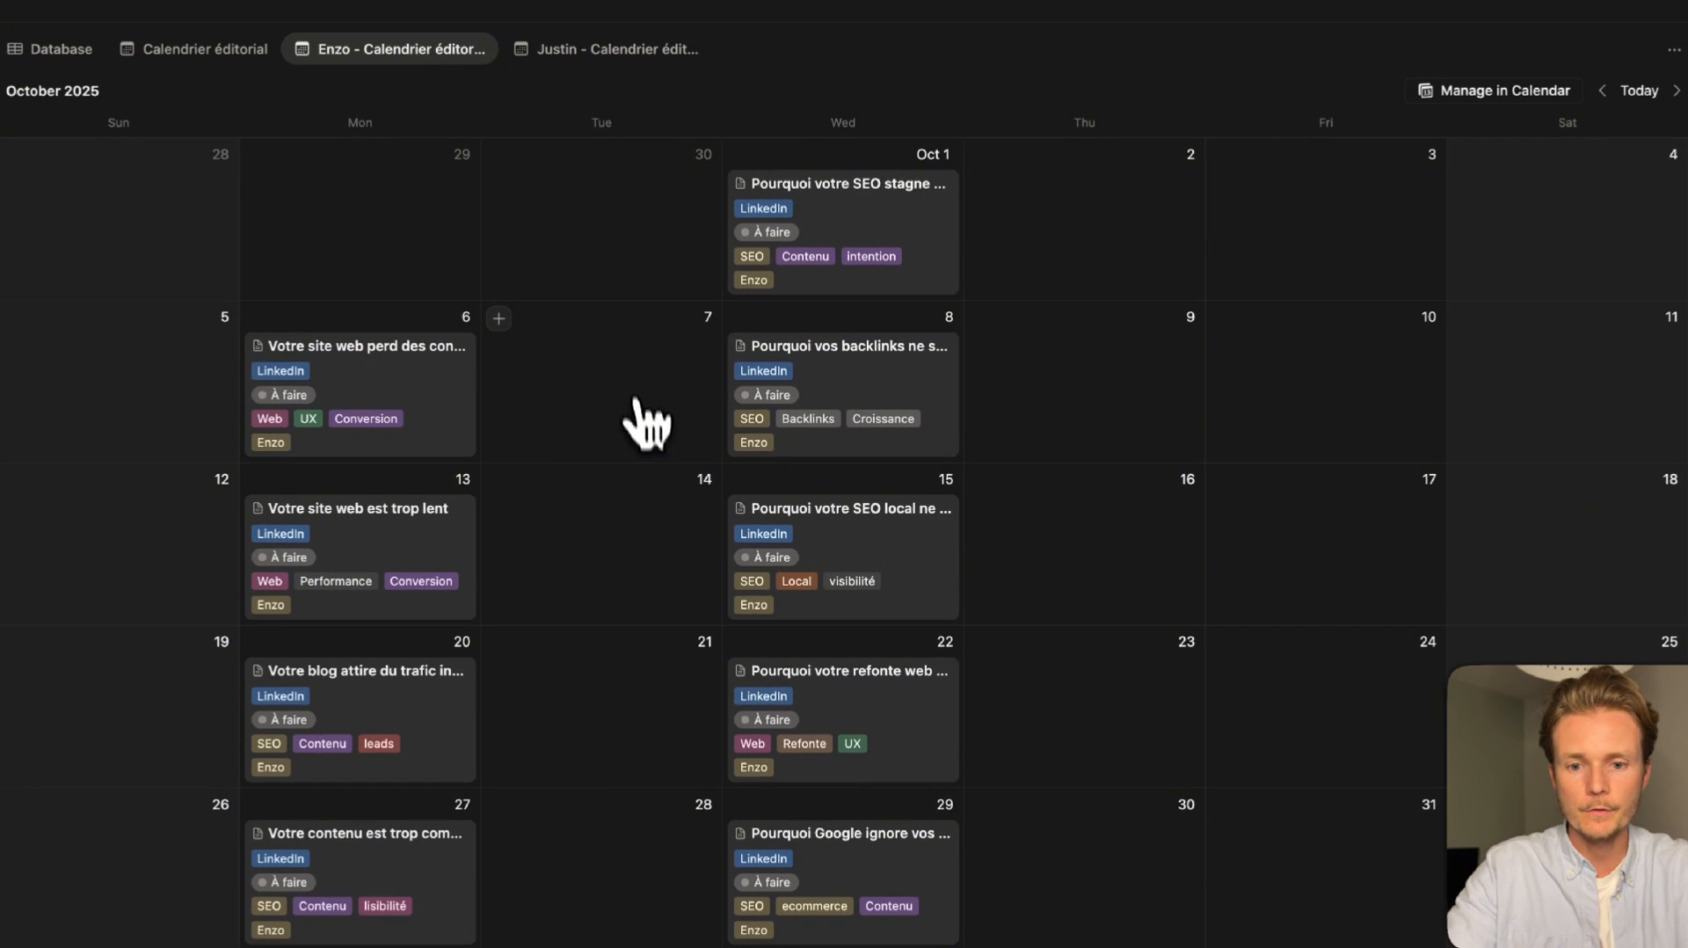
Show the second creator's own editorial calendar for October 2025.
click(616, 51)
click(1677, 90)
scroll(773, 565, down, 1)
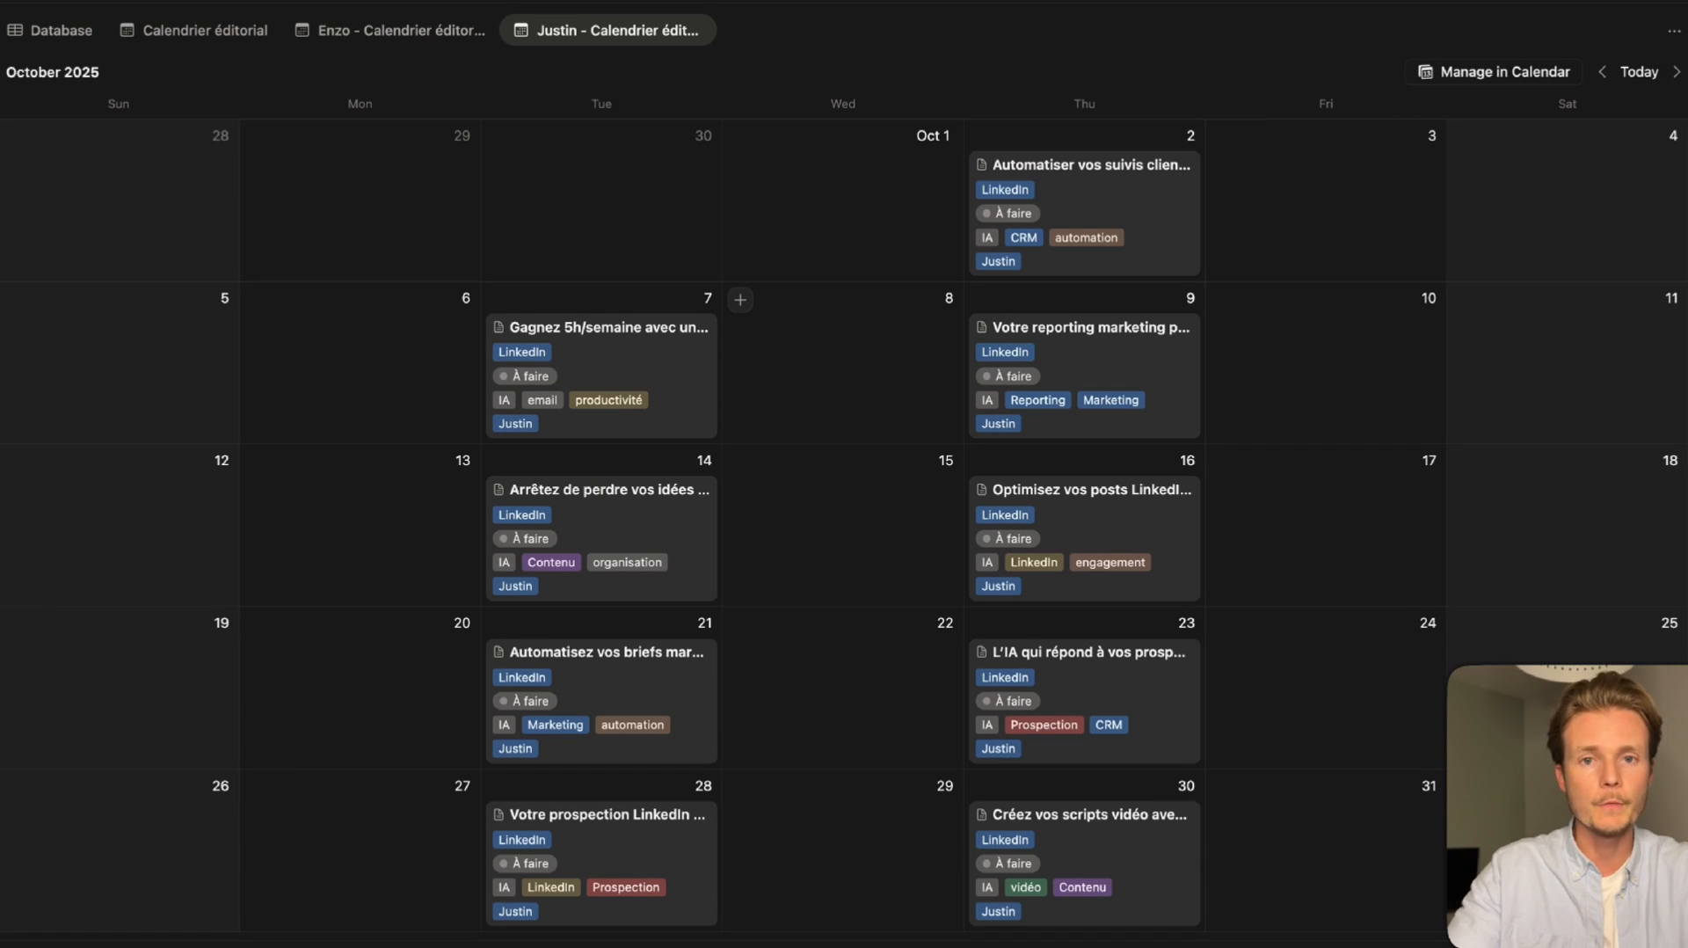
Return to the shared "Calendrier éditorial" view and check the October publications and the Publications chart.
click(205, 30)
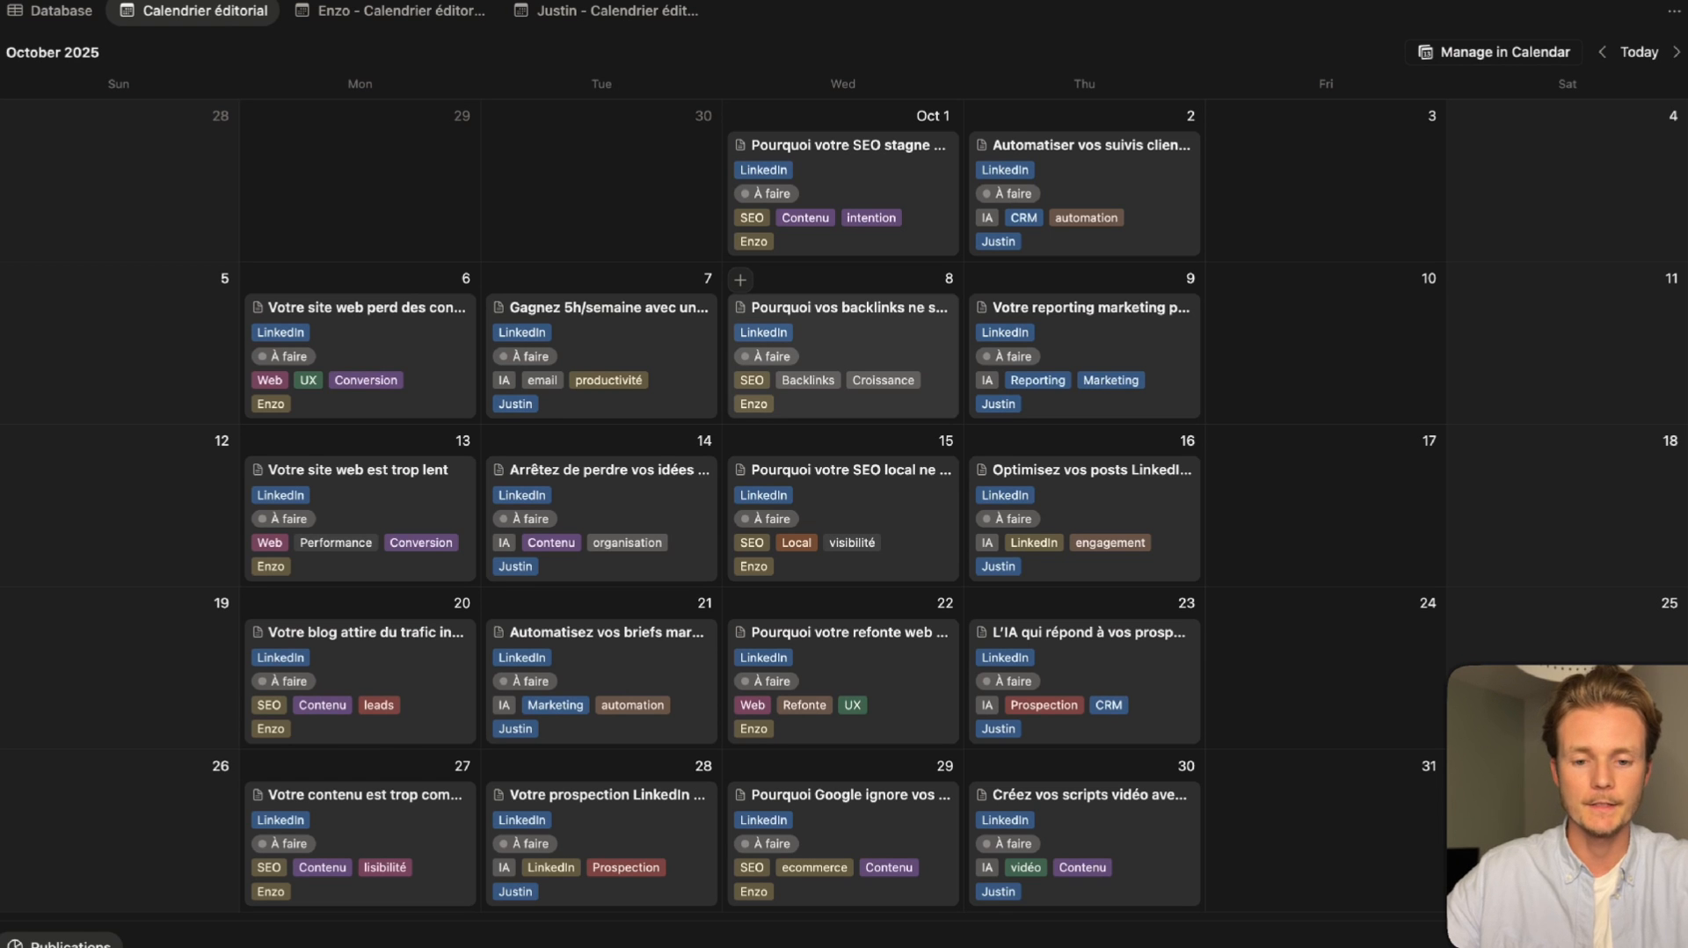
scroll(879, 358, down, 4)
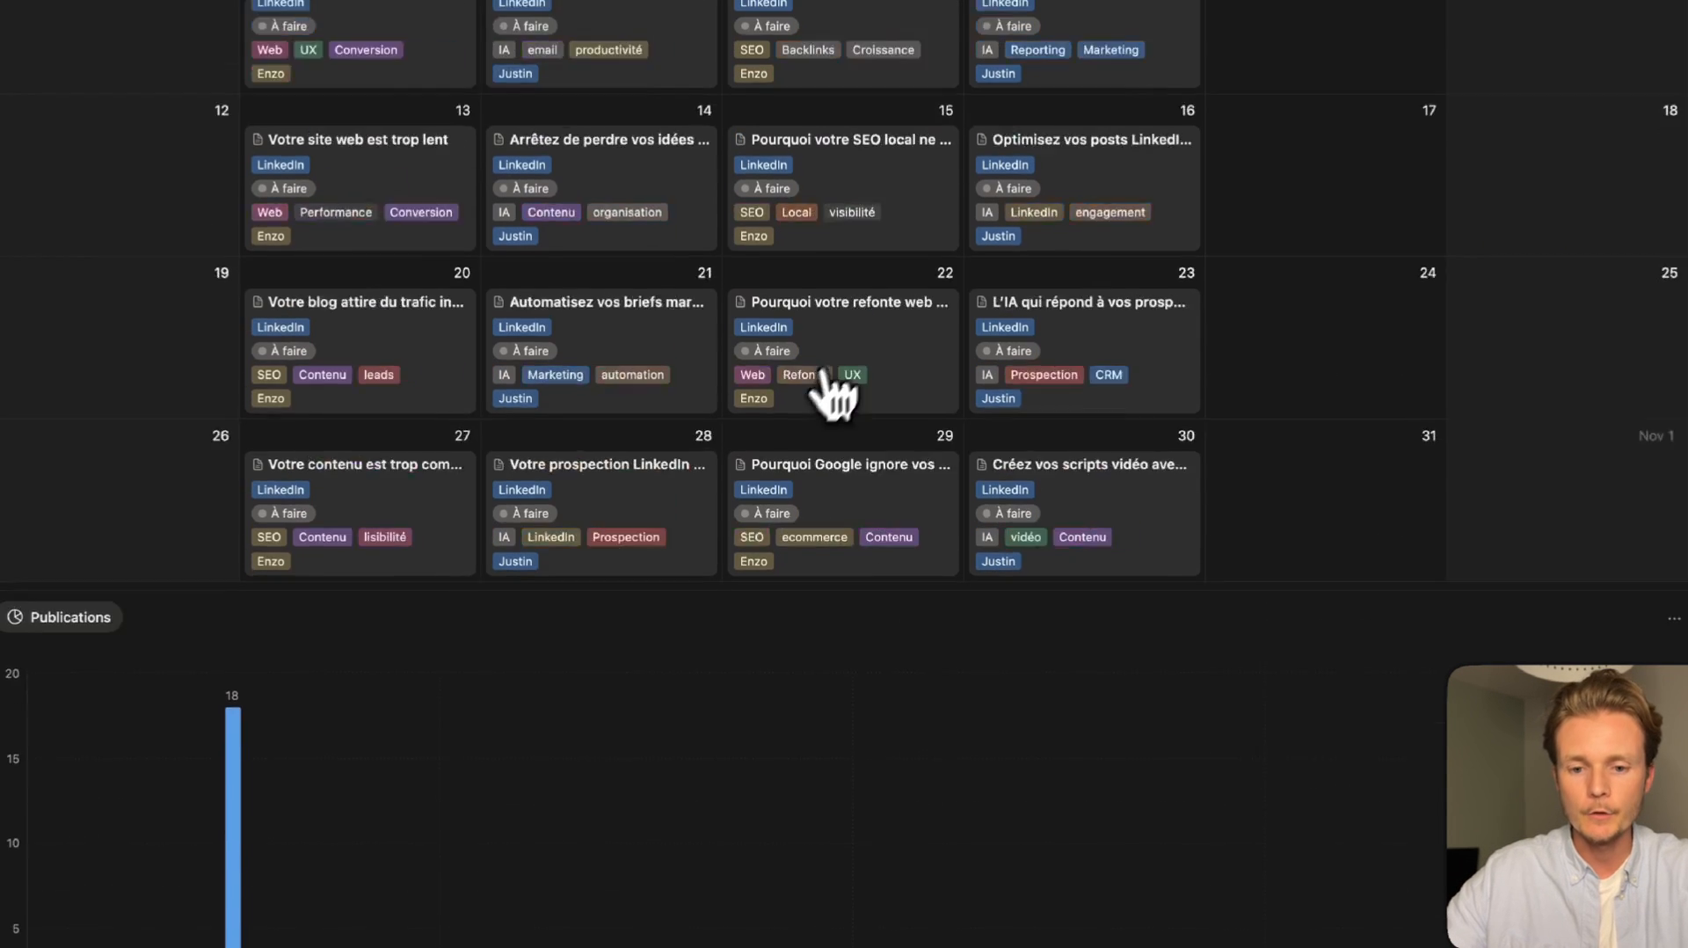
scroll(829, 392, up, 3)
Set the status of the October 1 publication "Pourquoi votre SEO stagne malgré vos efforts" to Rédaction.
click(849, 118)
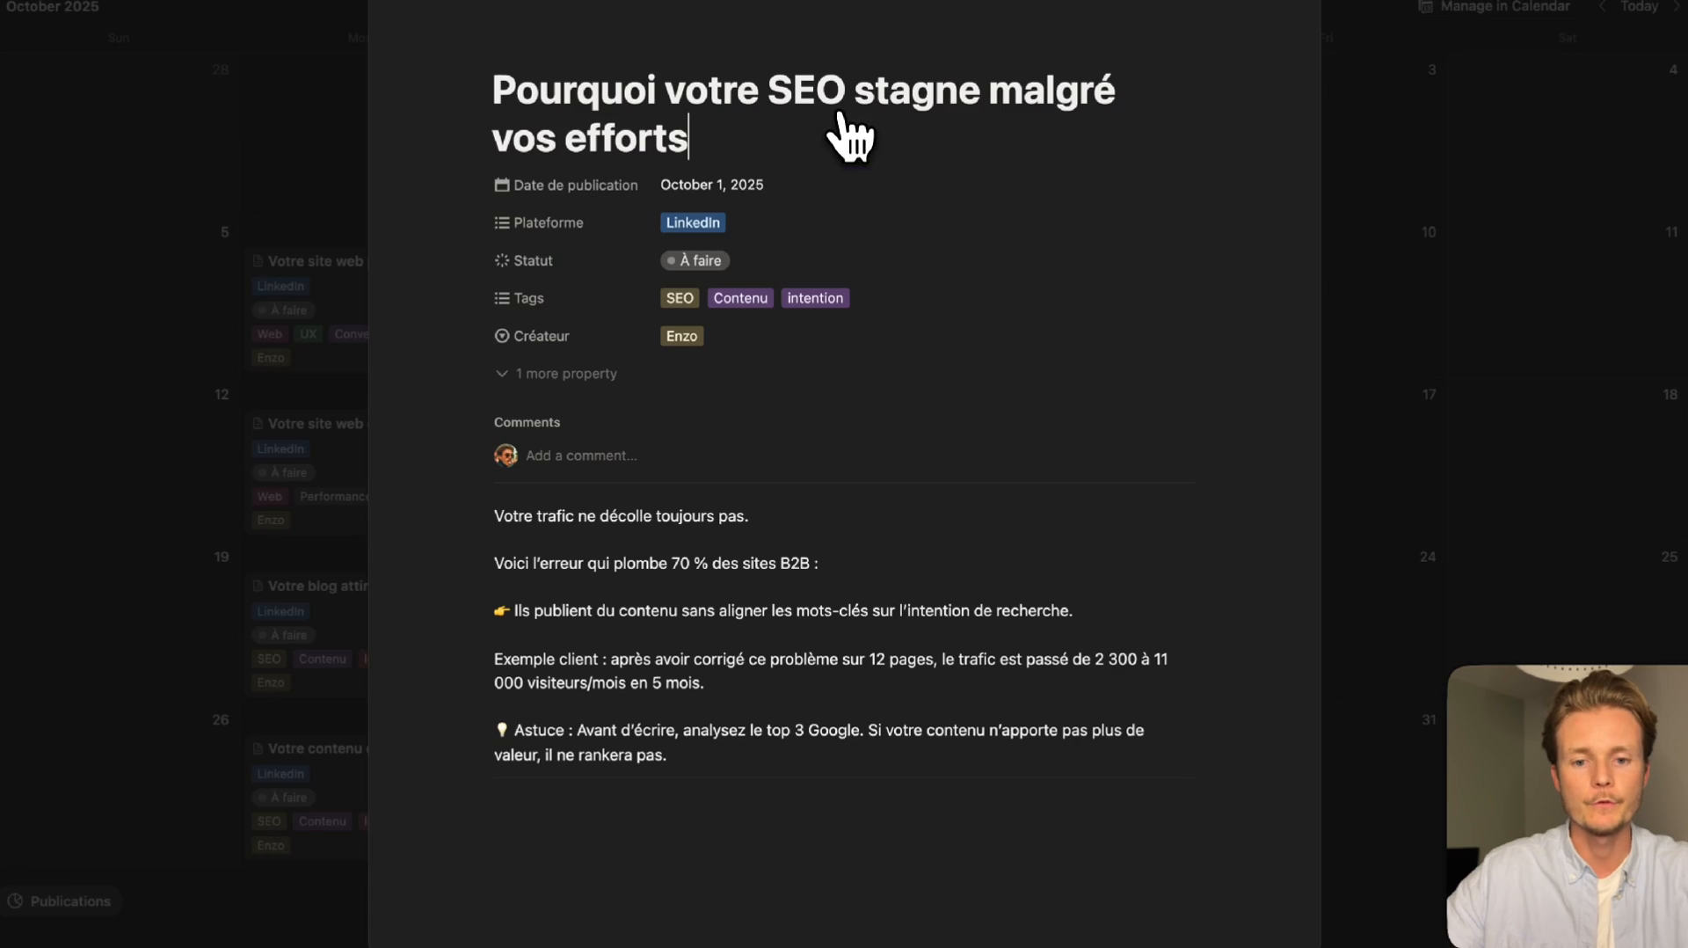
click(714, 234)
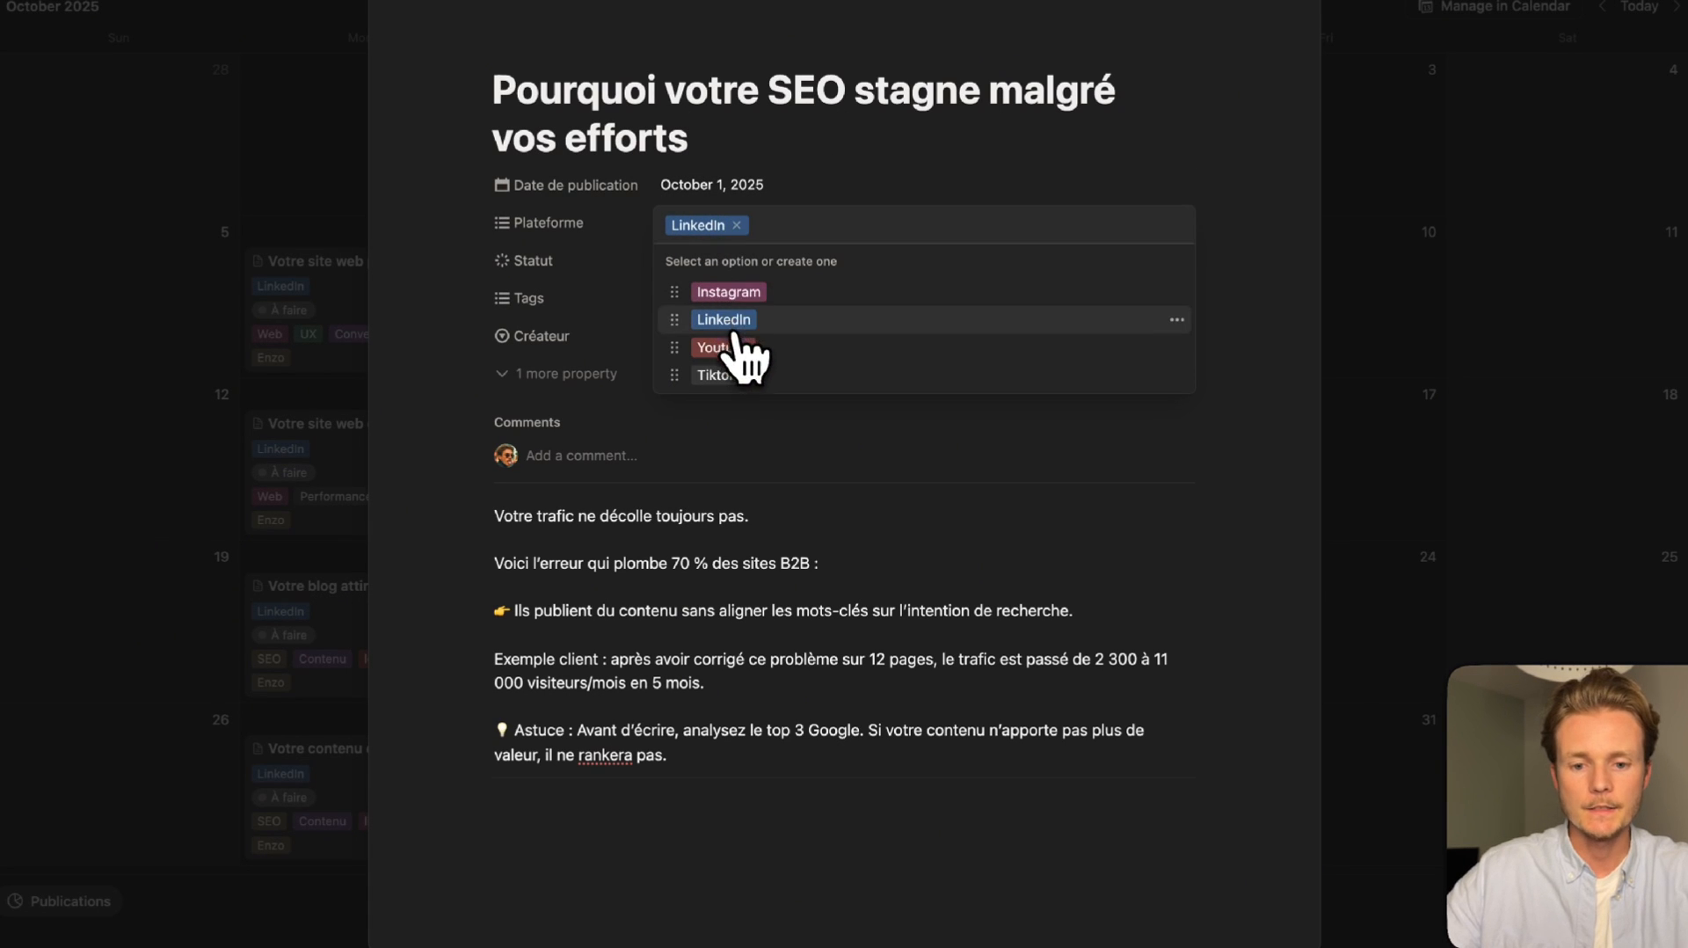
click(781, 188)
click(740, 262)
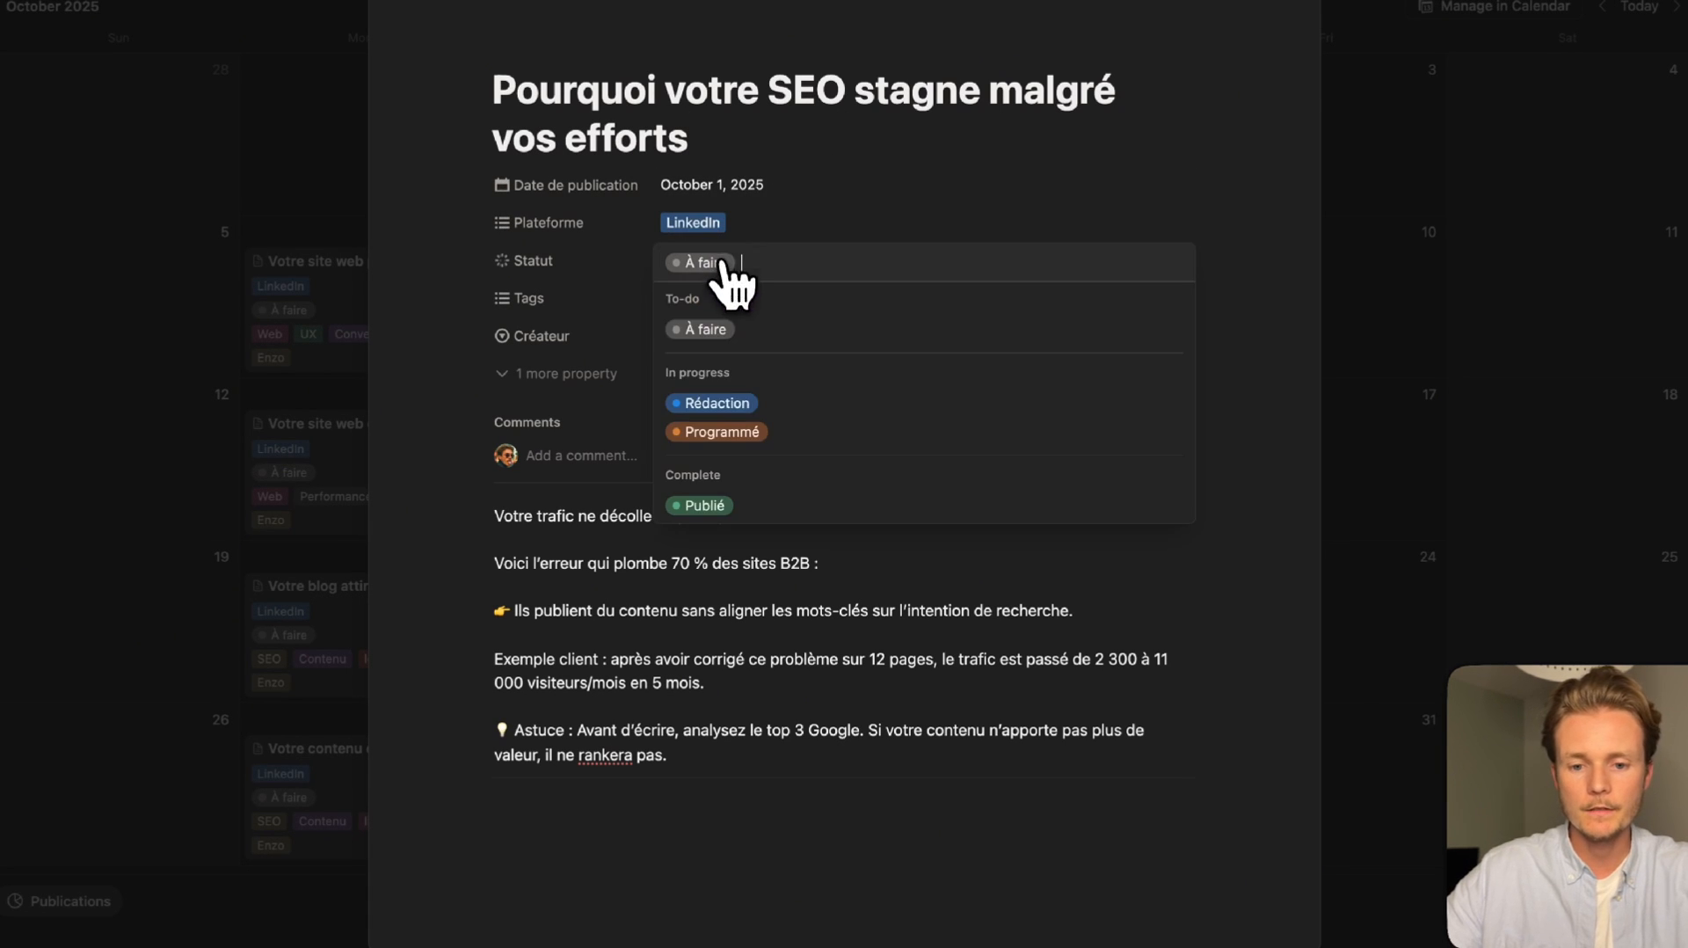
click(726, 404)
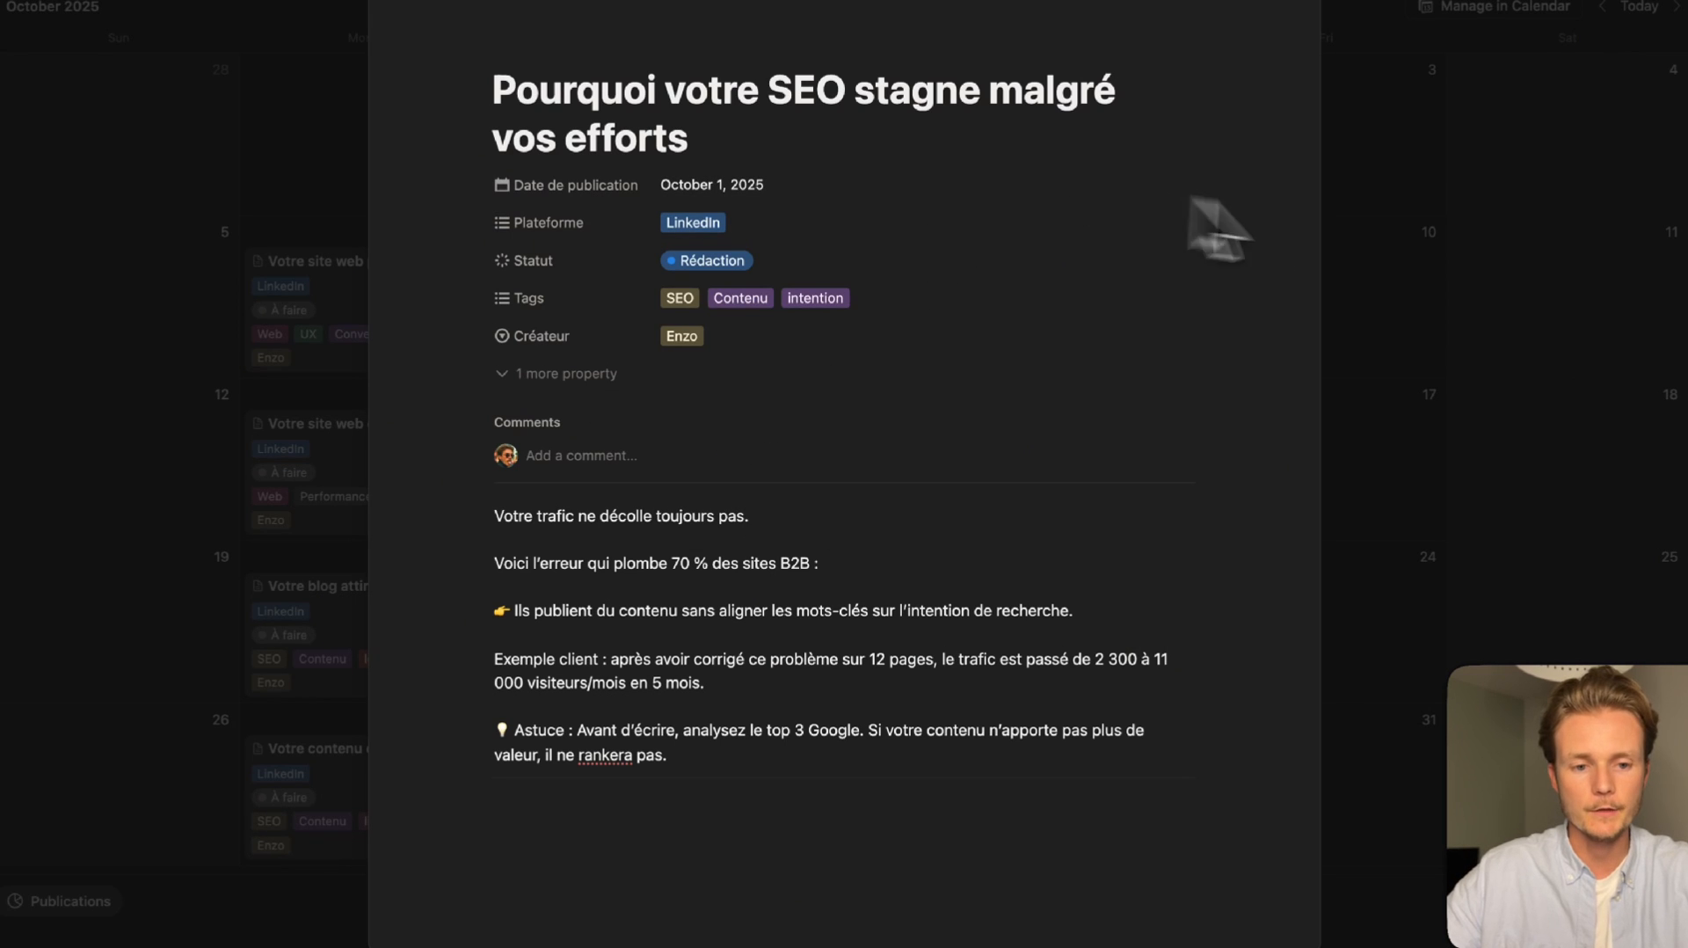
click(1400, 303)
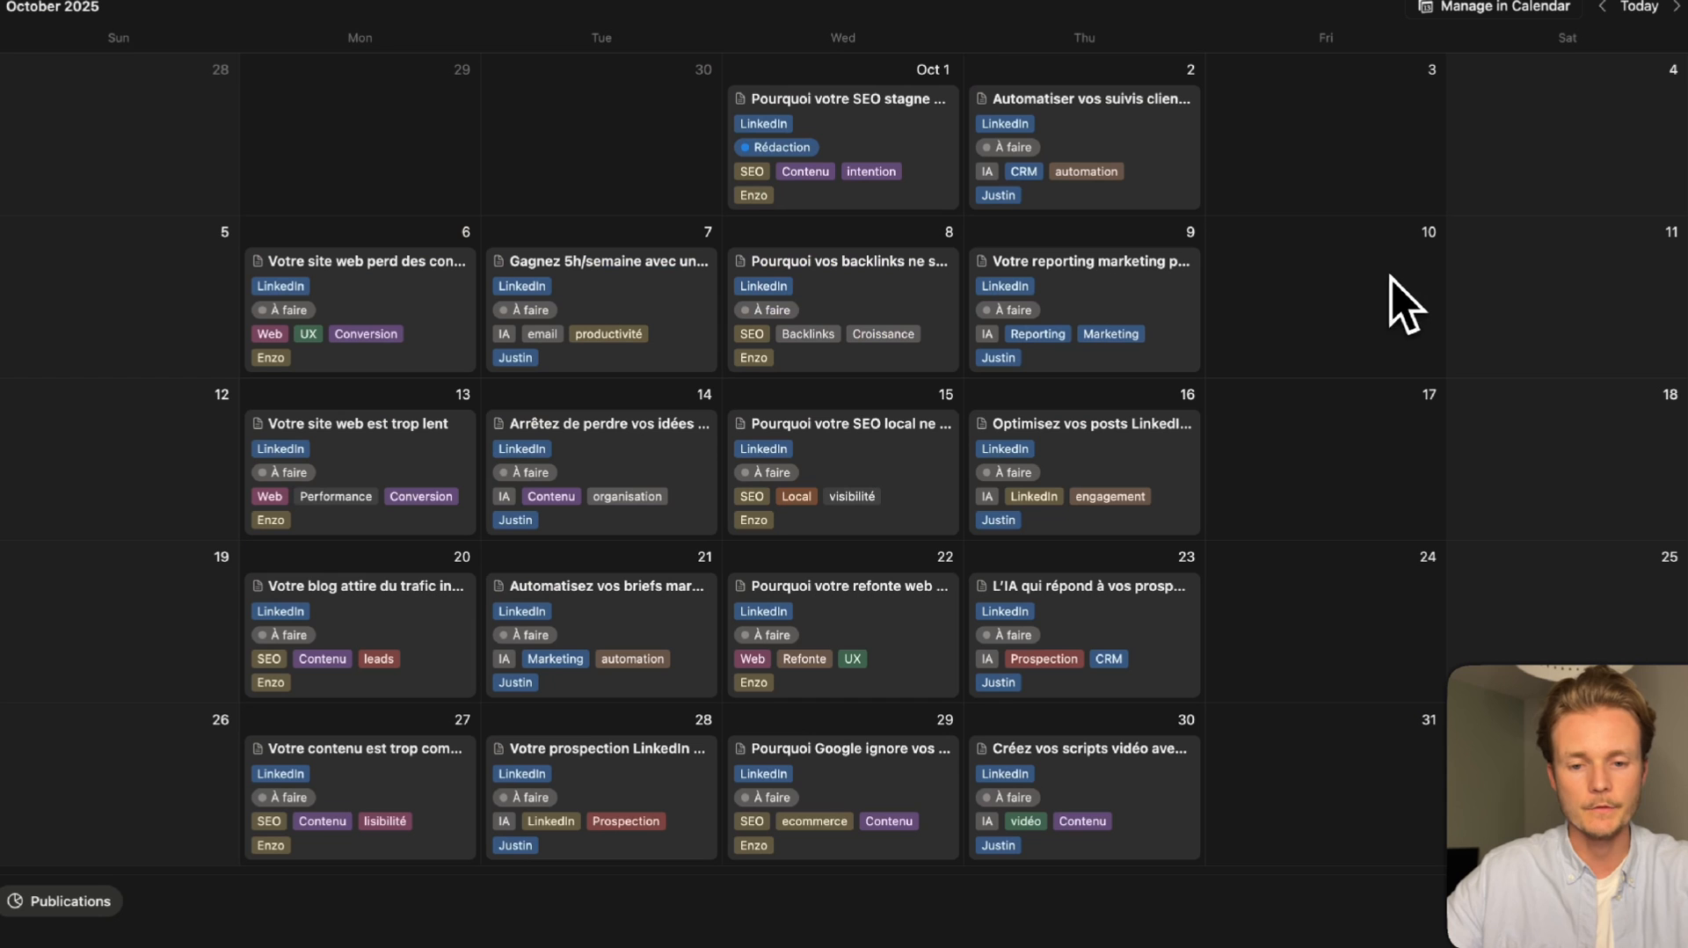
Set the status of the October 2 publication "Automatiser vos suivis clients avec un agent IA" to Programmé.
click(1127, 121)
click(699, 262)
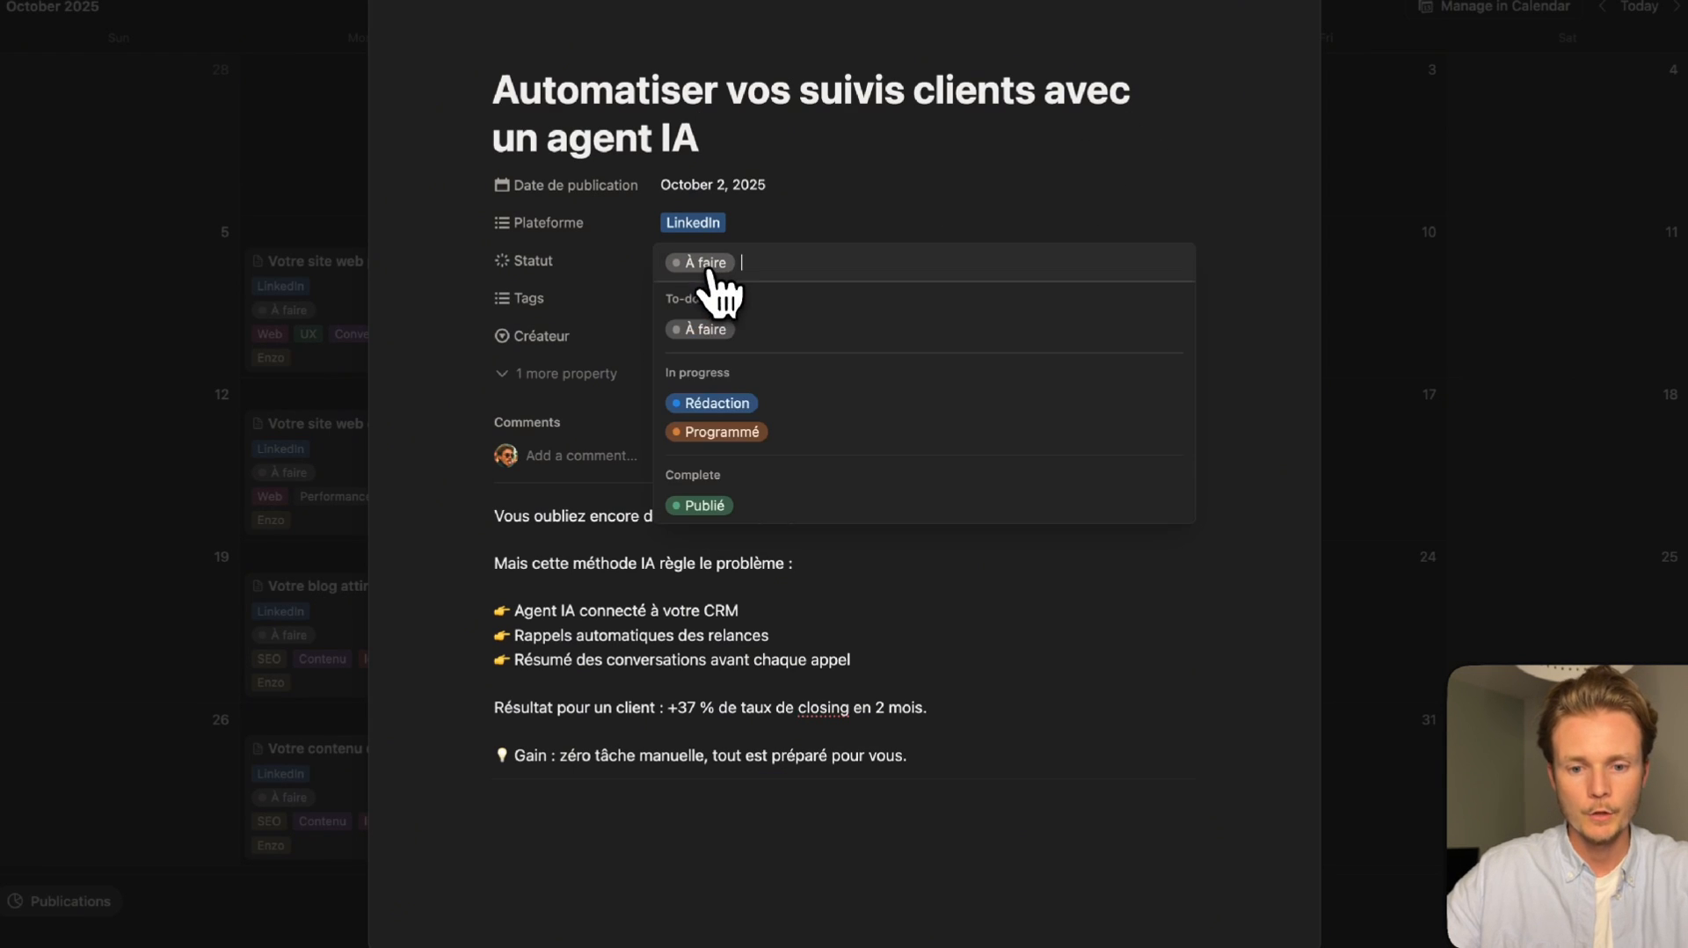
click(751, 437)
click(1420, 350)
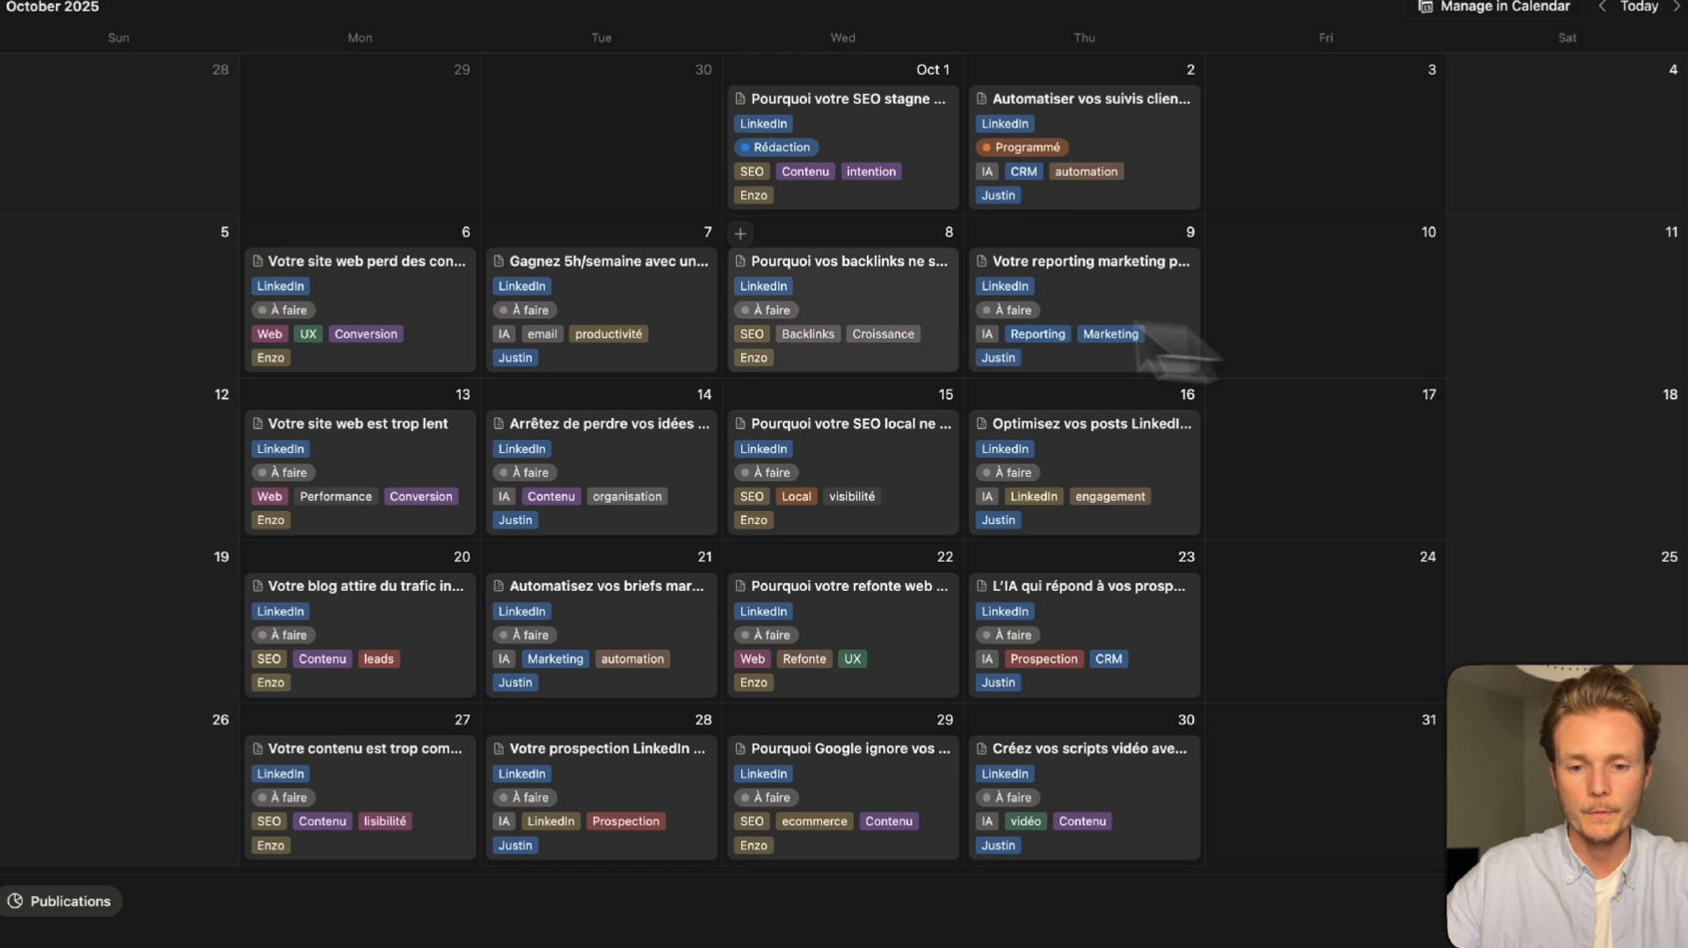
Set the status of the October 7 publication "Gagnez 5h/semaine avec un résumé IA de vos emails" to Rédaction.
click(605, 290)
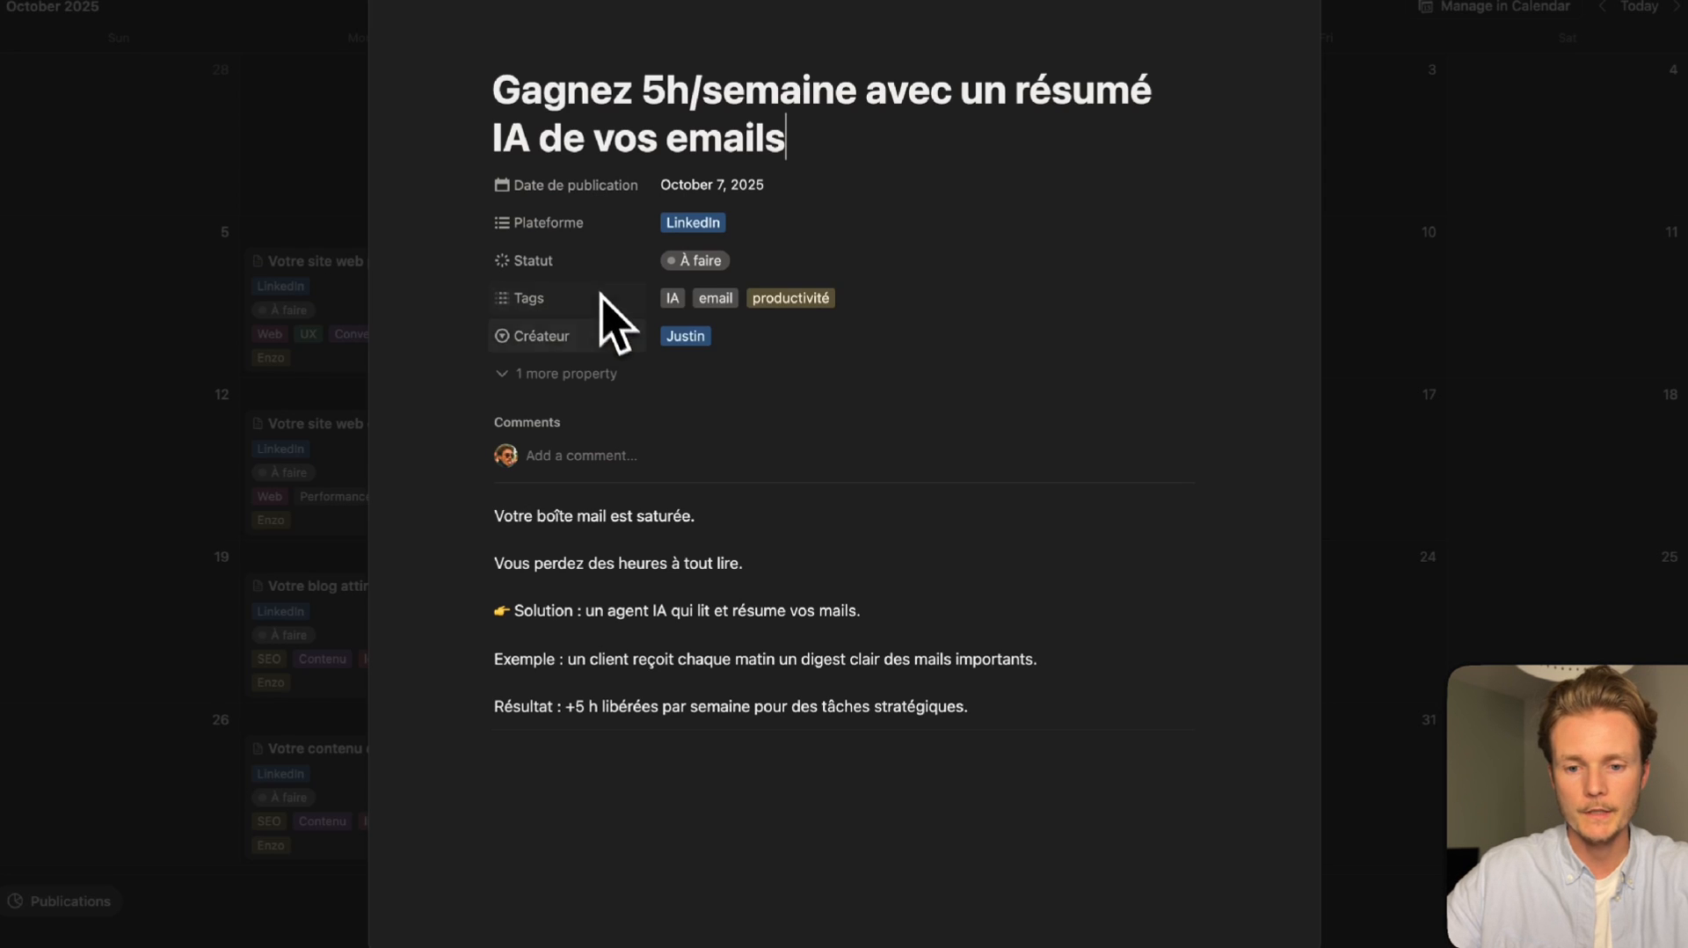
click(714, 263)
click(745, 404)
click(1522, 474)
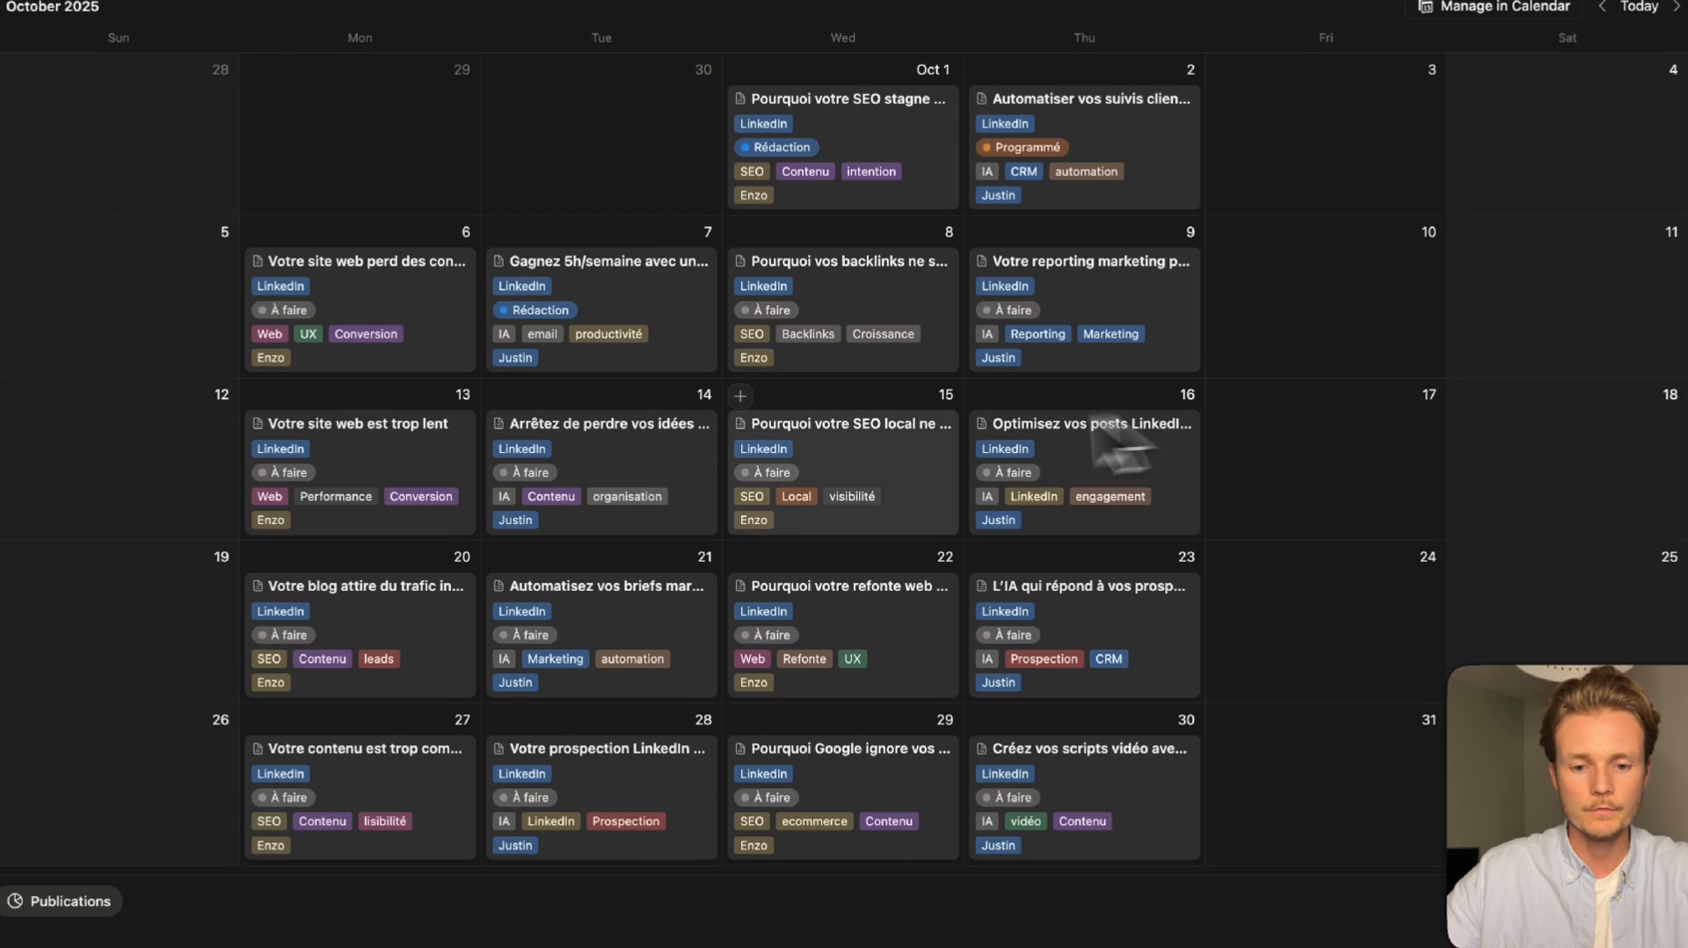
Set the status of the October 22 publication "Pourquoi votre refonte web échoue" to Publié.
click(882, 621)
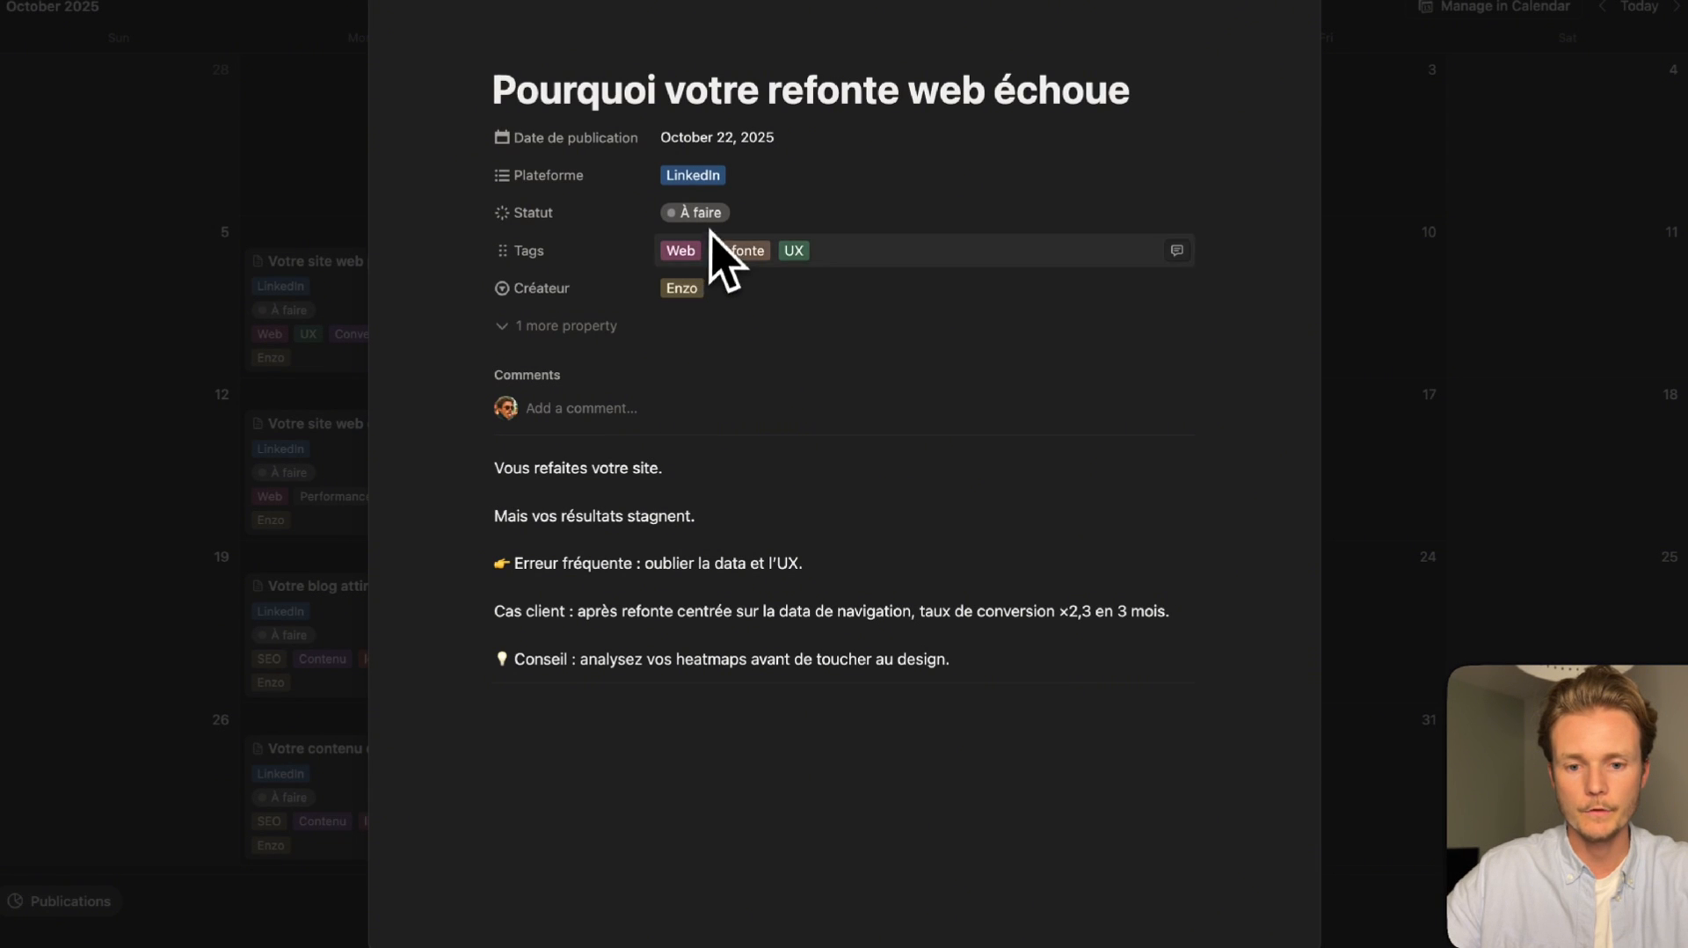
click(708, 216)
click(723, 459)
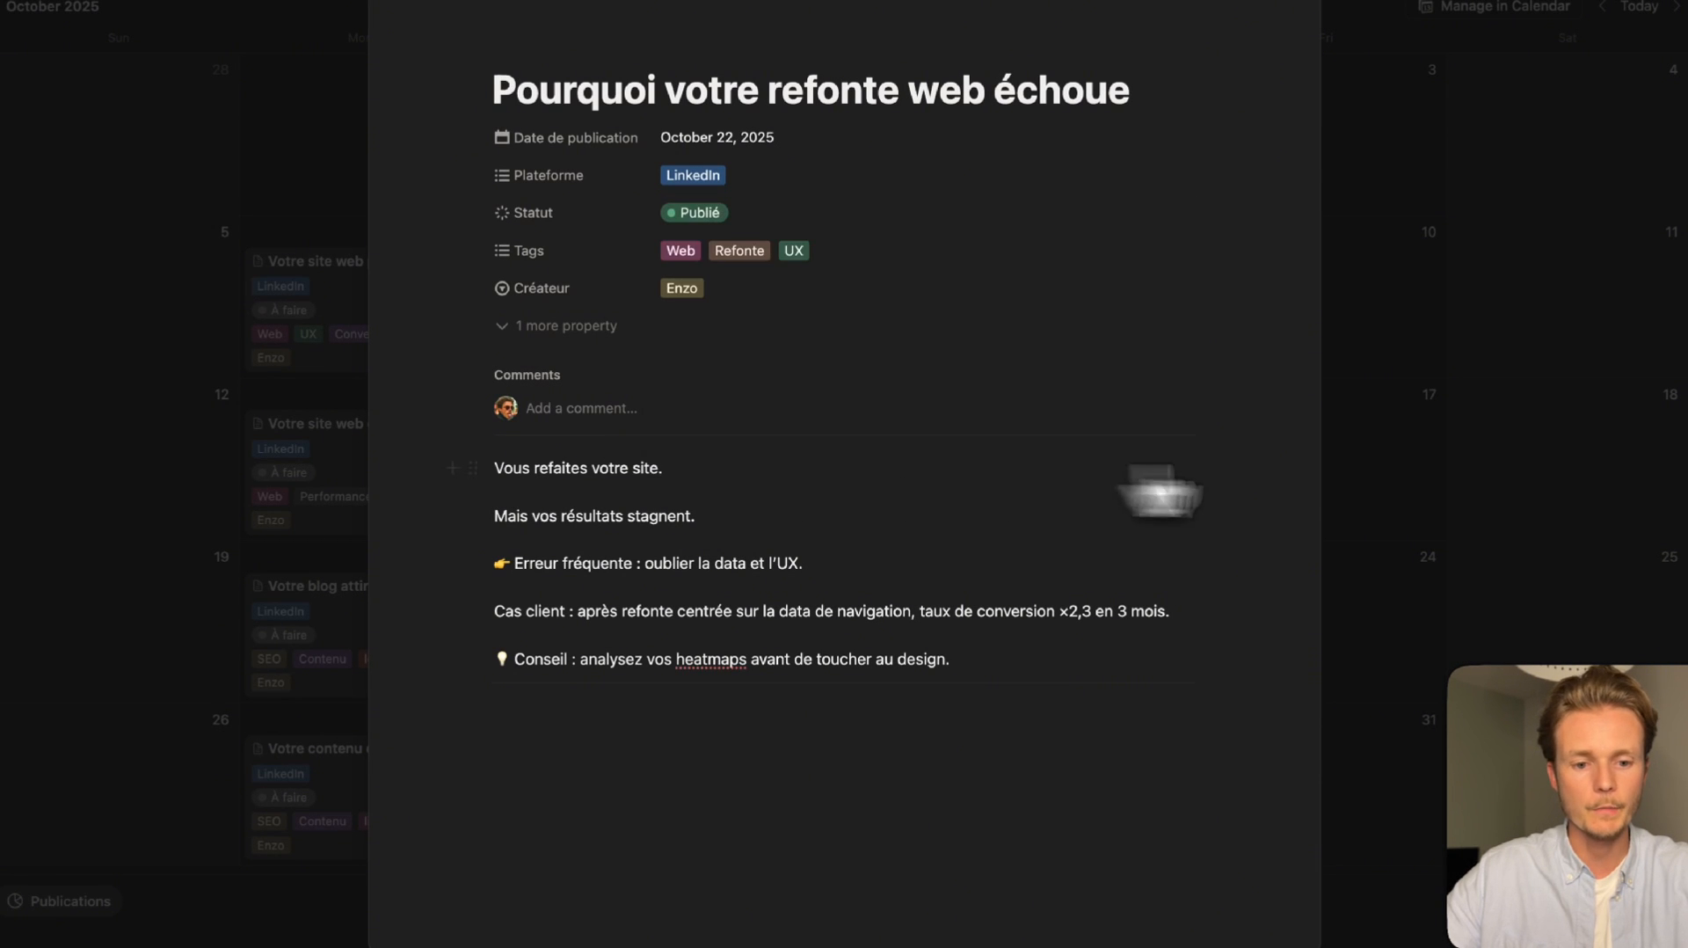
click(1413, 489)
Examine the Publications chart's breakdown by status and review the October calendar with its changed statuses.
scroll(1095, 651, down, 5)
scroll(1095, 651, down, 3)
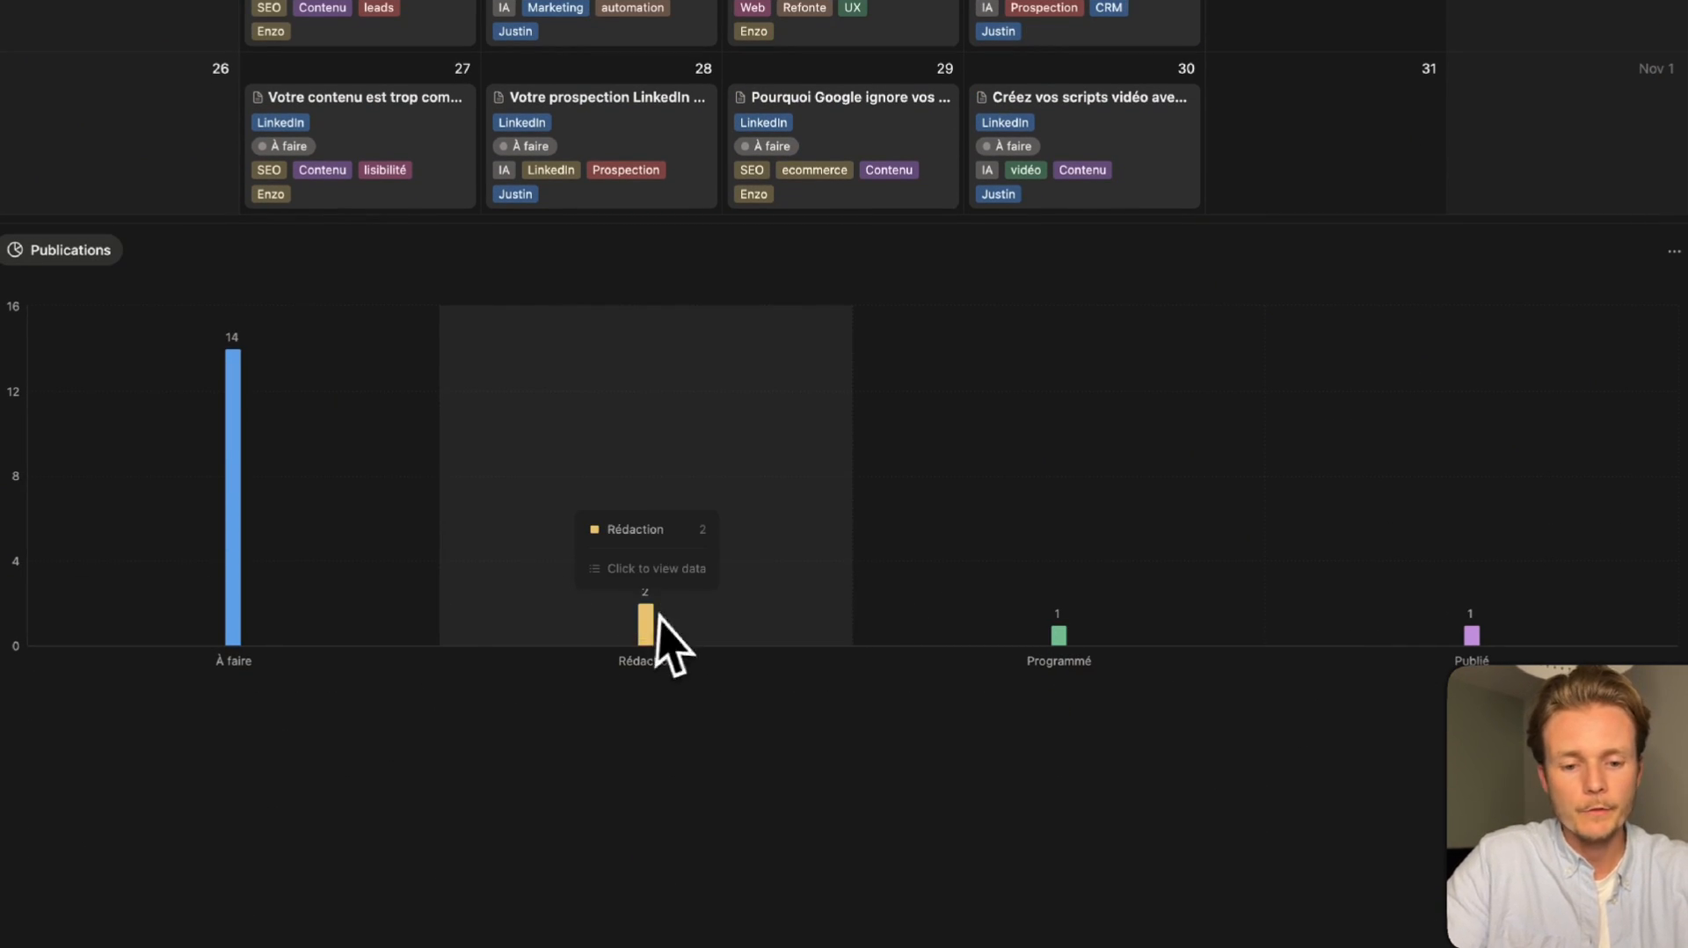
scroll(497, 897, up, 1)
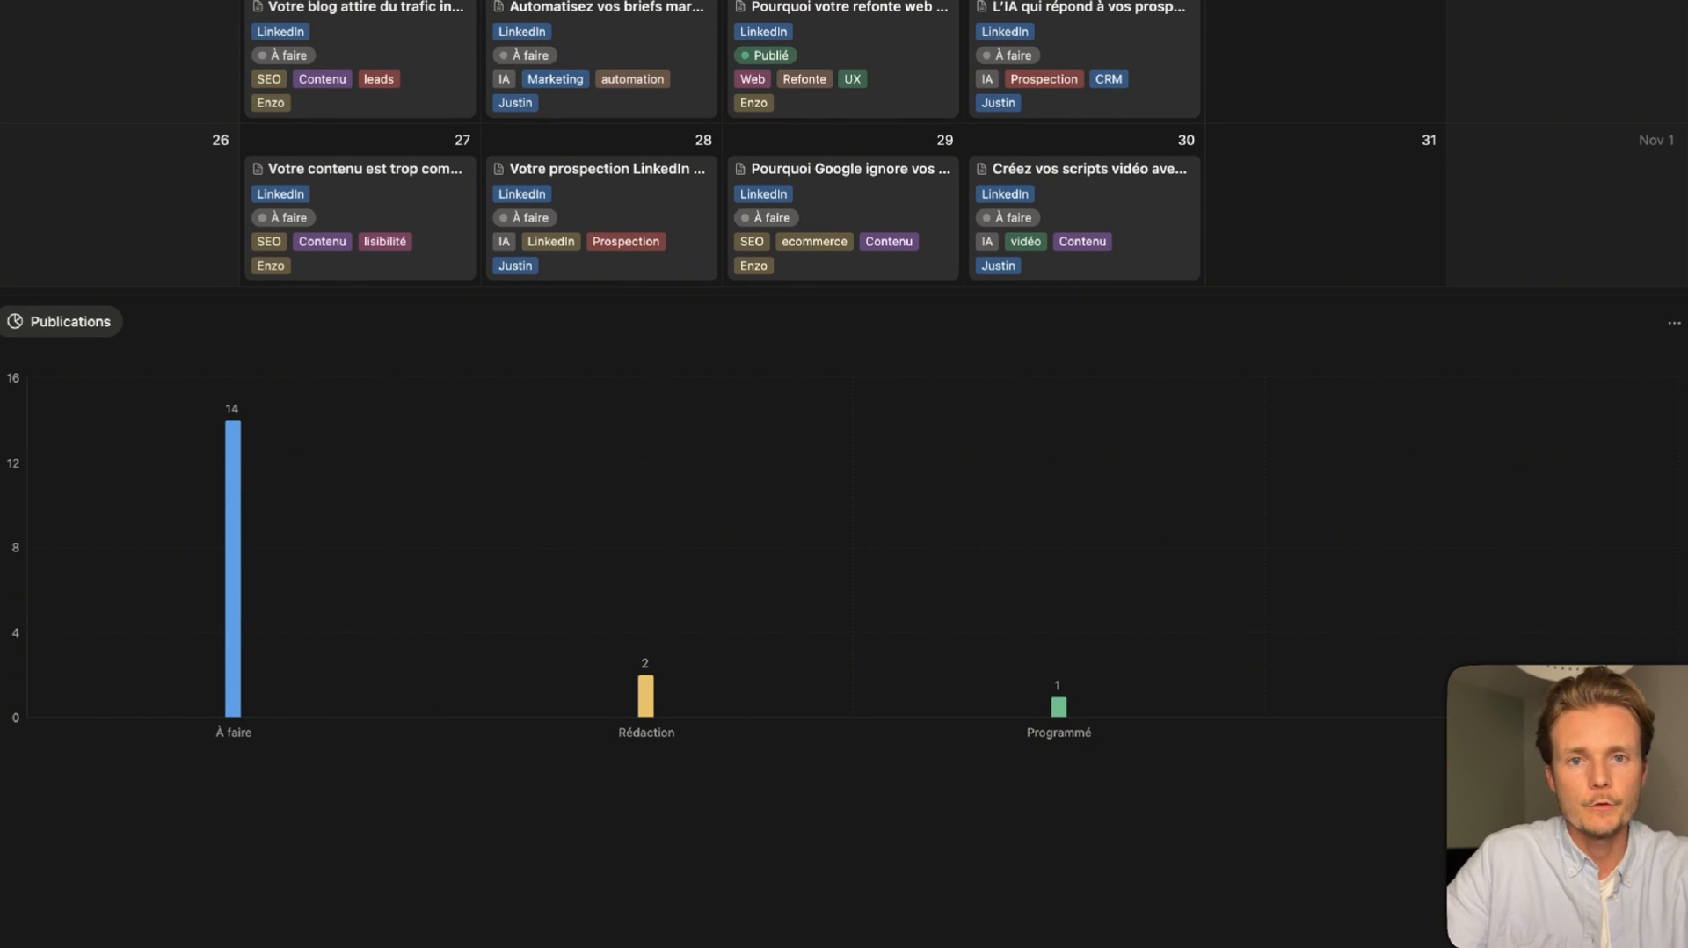
scroll(497, 899, up, 9)
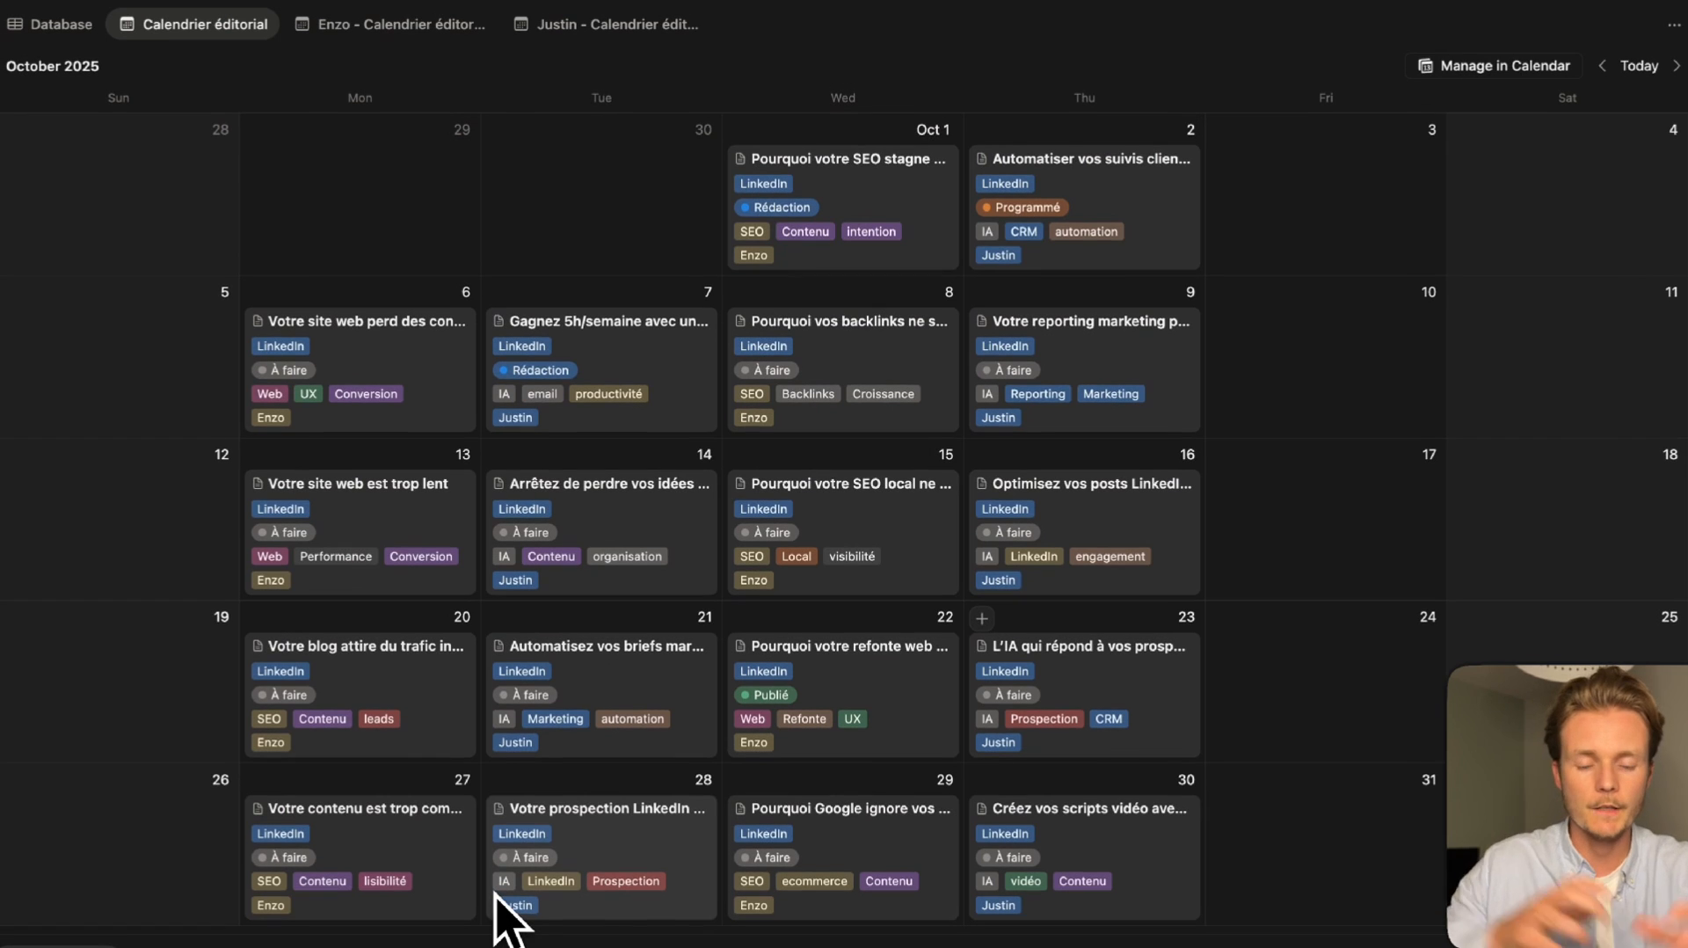
scroll(495, 895, down, 10)
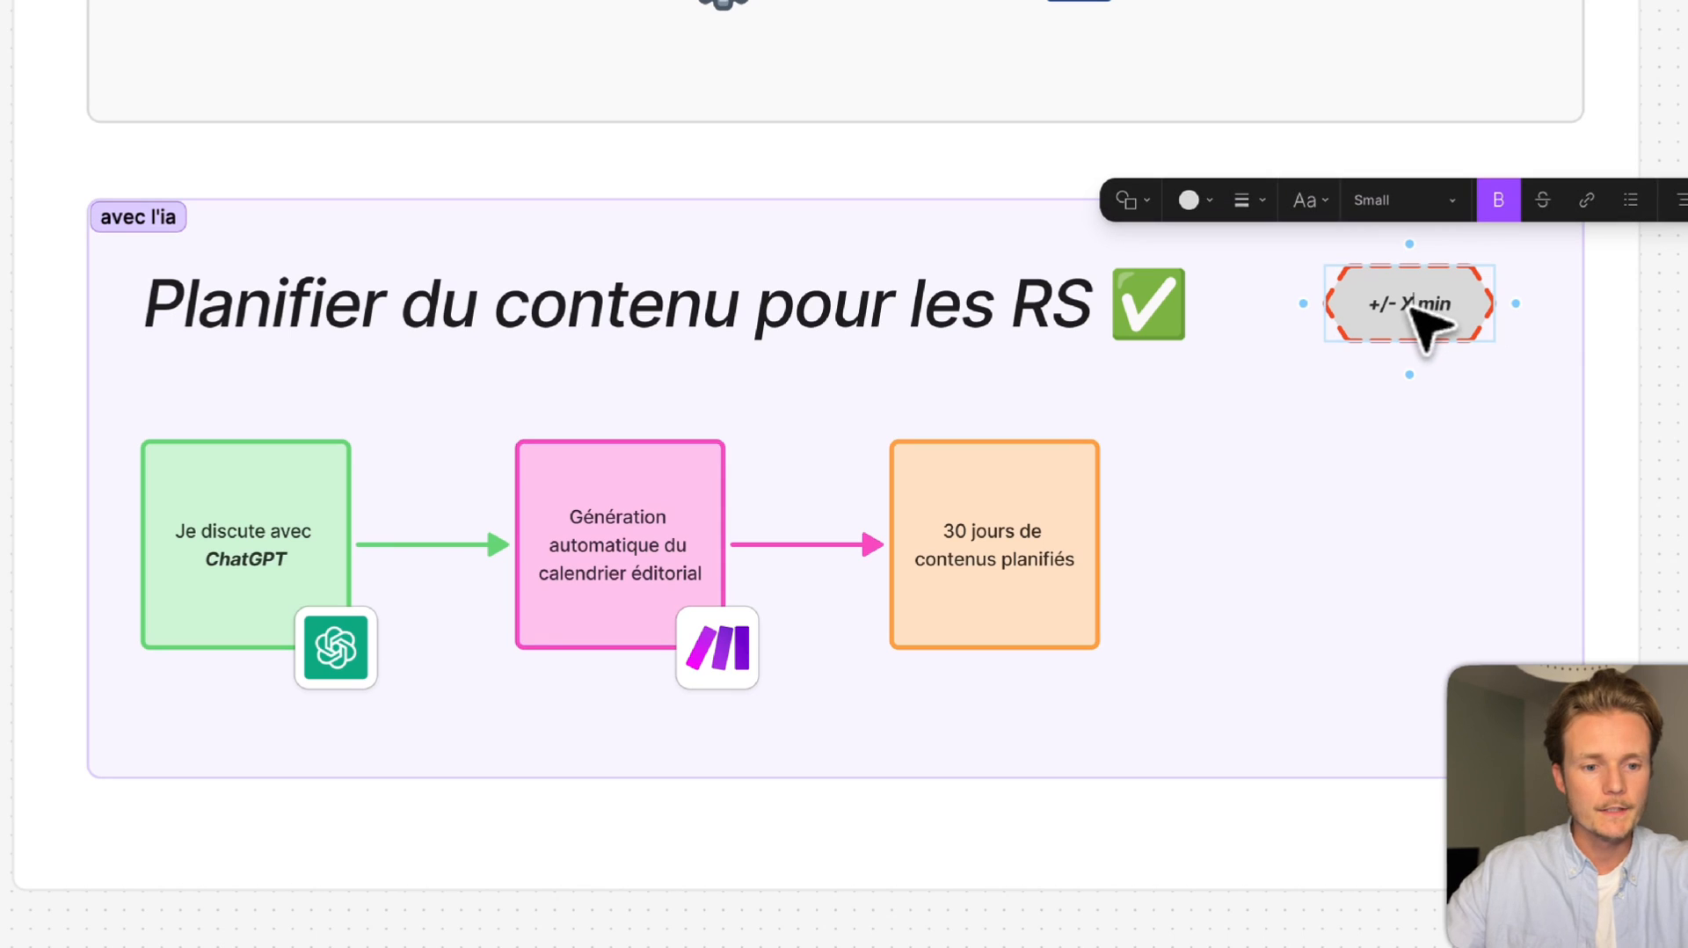
Switch to the FigJam board and change the duration label in the "avec l'ia" section to "+/- 4 min".
key(BackSpace)
text(4)
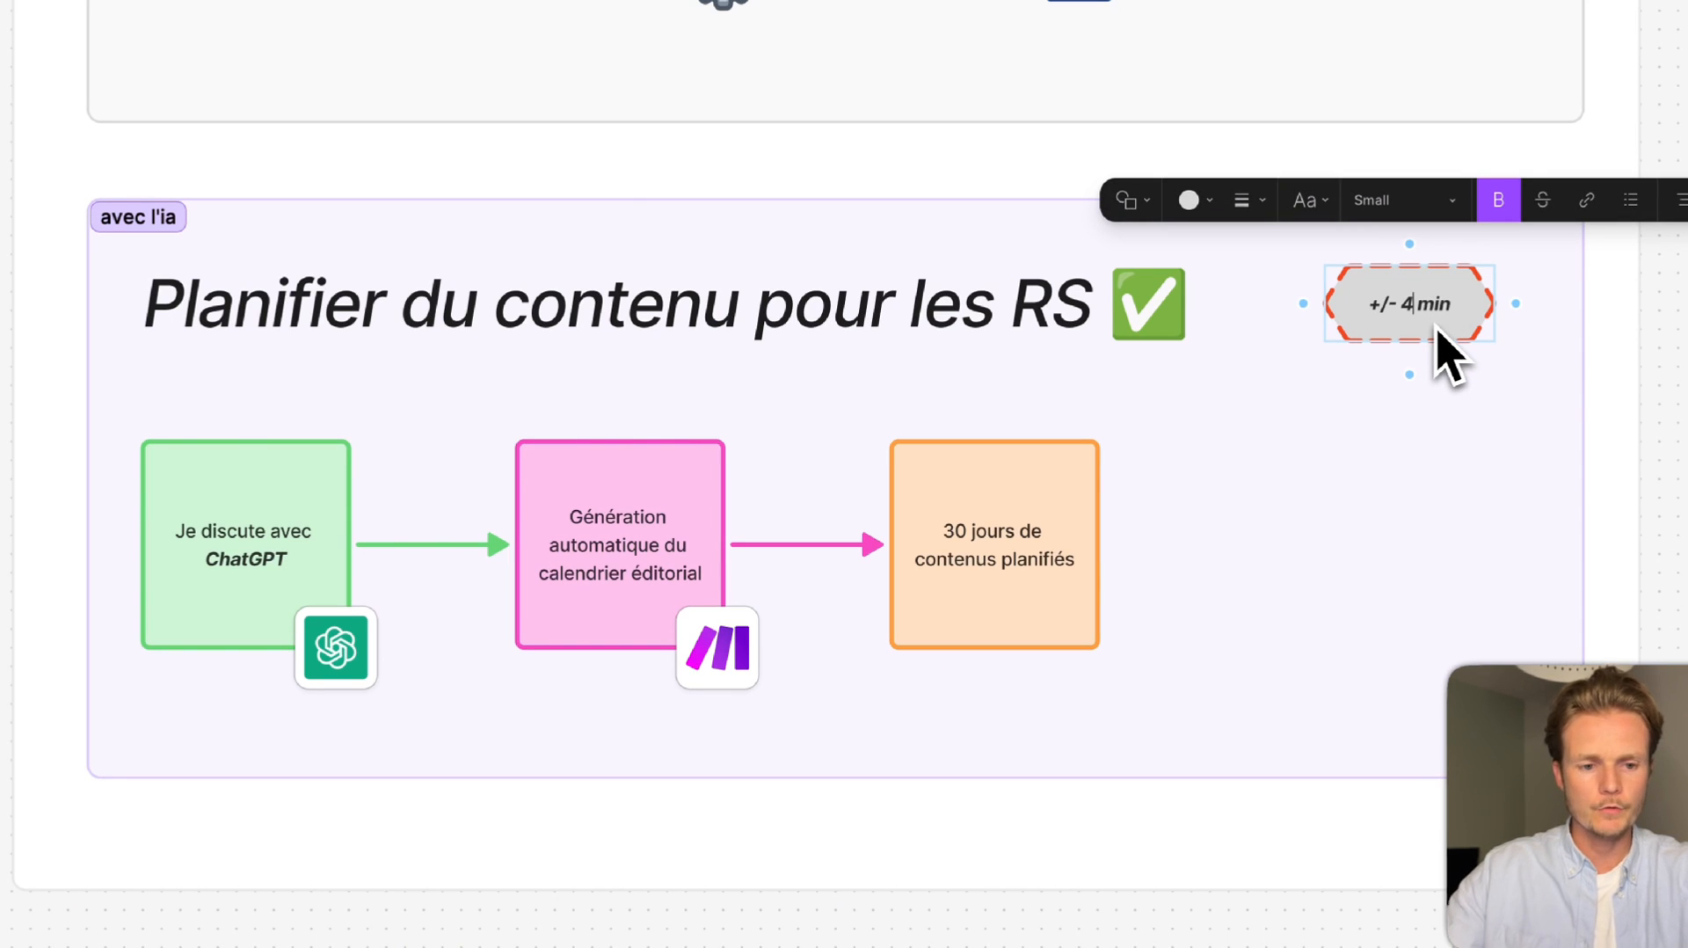
click(1662, 424)
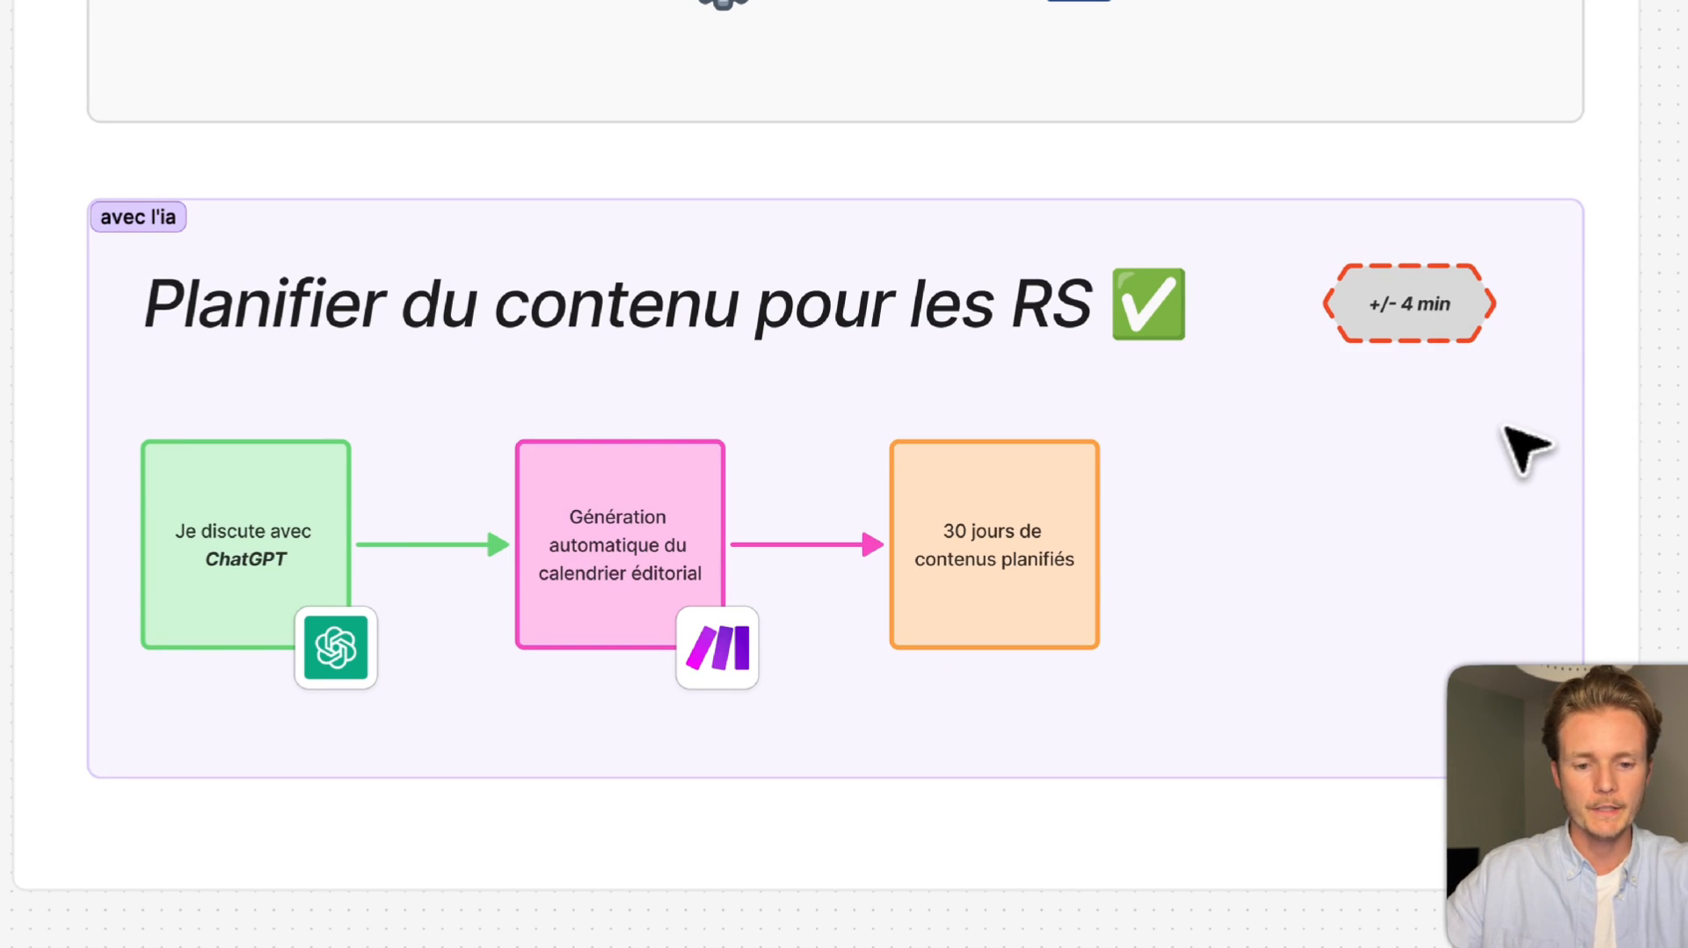